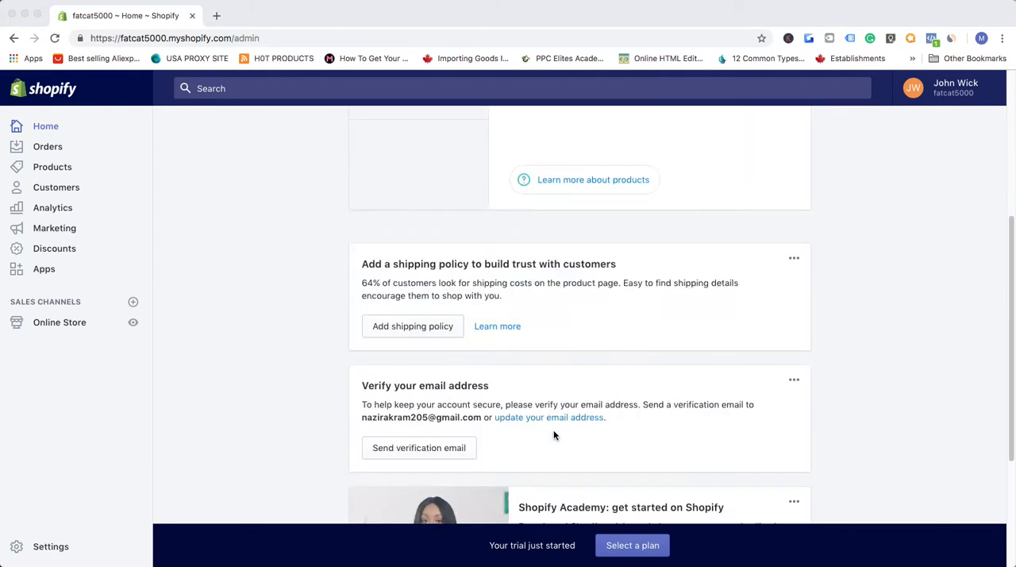
- Go to the store's Apps page and open the Shopify App Store from it
scroll(455, 423, up, 5)
scroll(460, 419, down, 1)
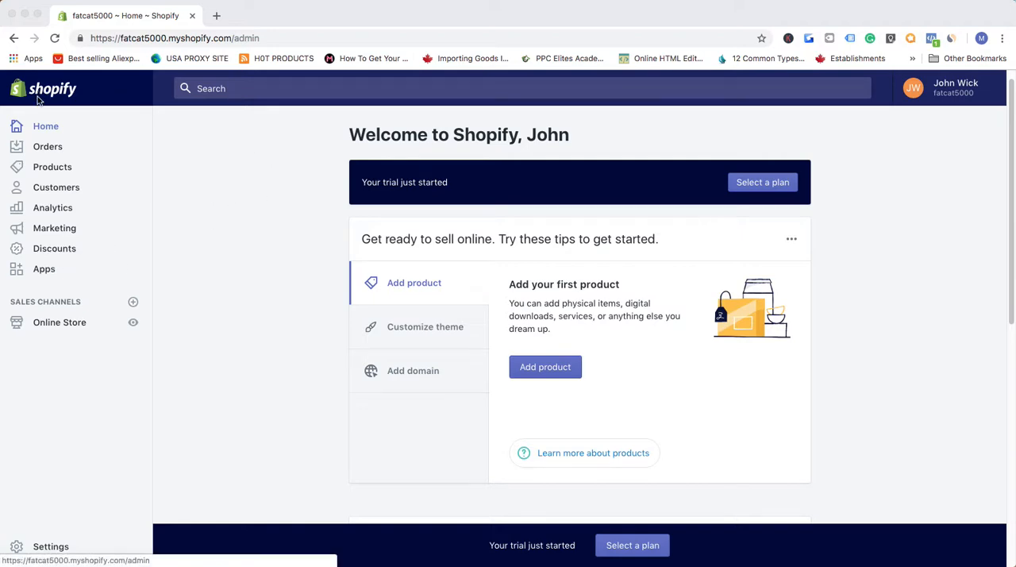
click(45, 270)
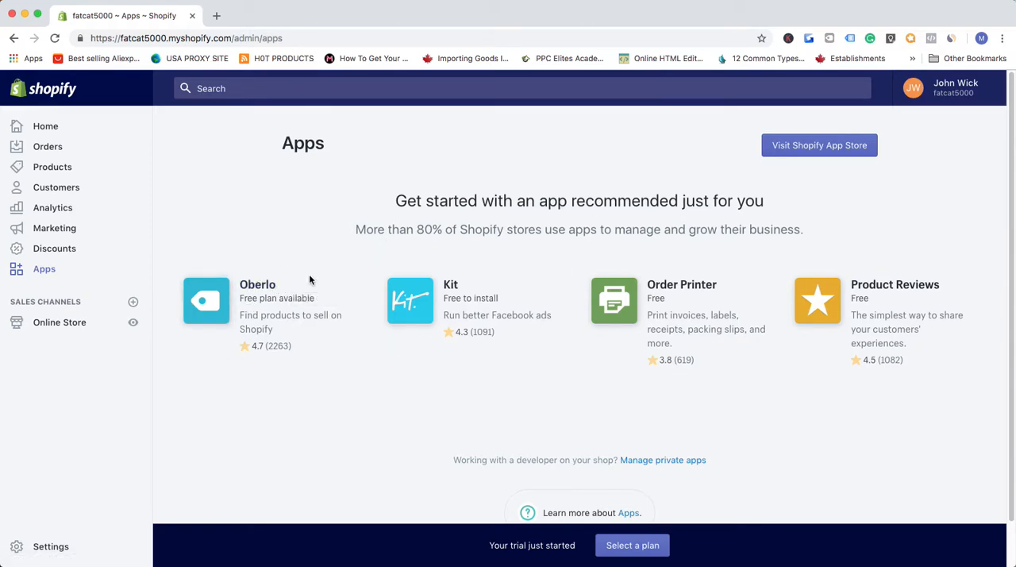
scroll(300, 289, down, 2)
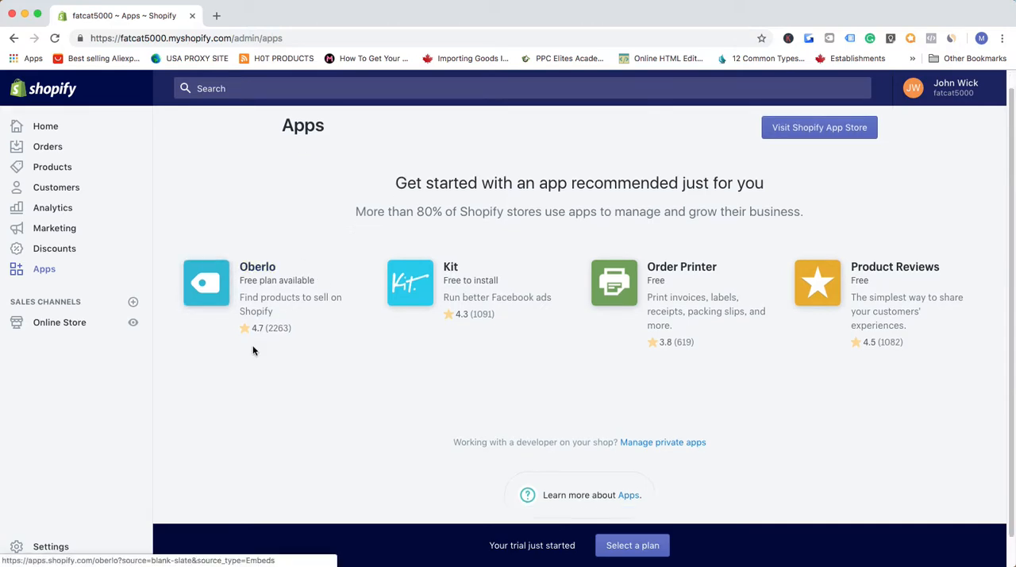
scroll(308, 286, up, 2)
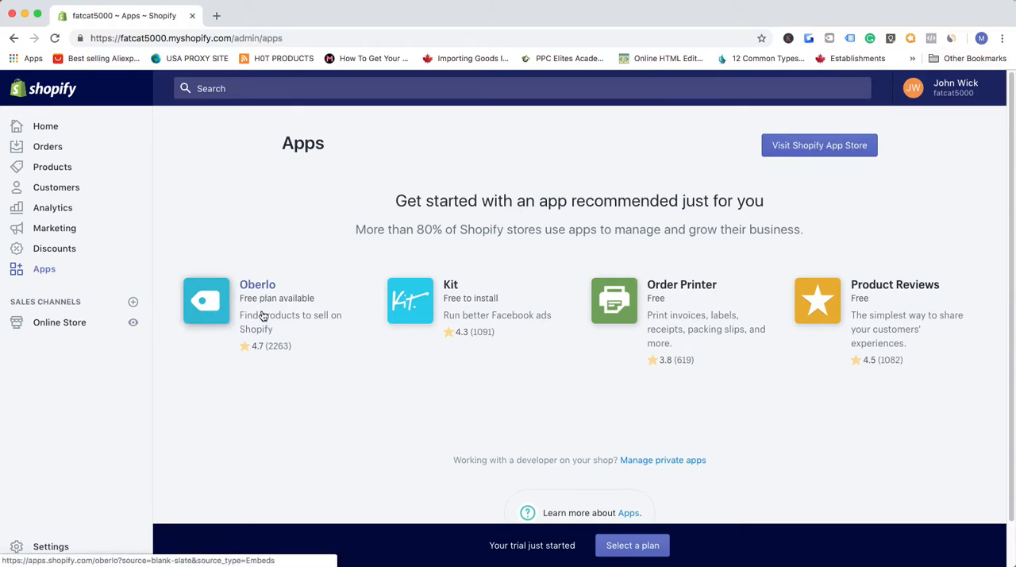
click(821, 147)
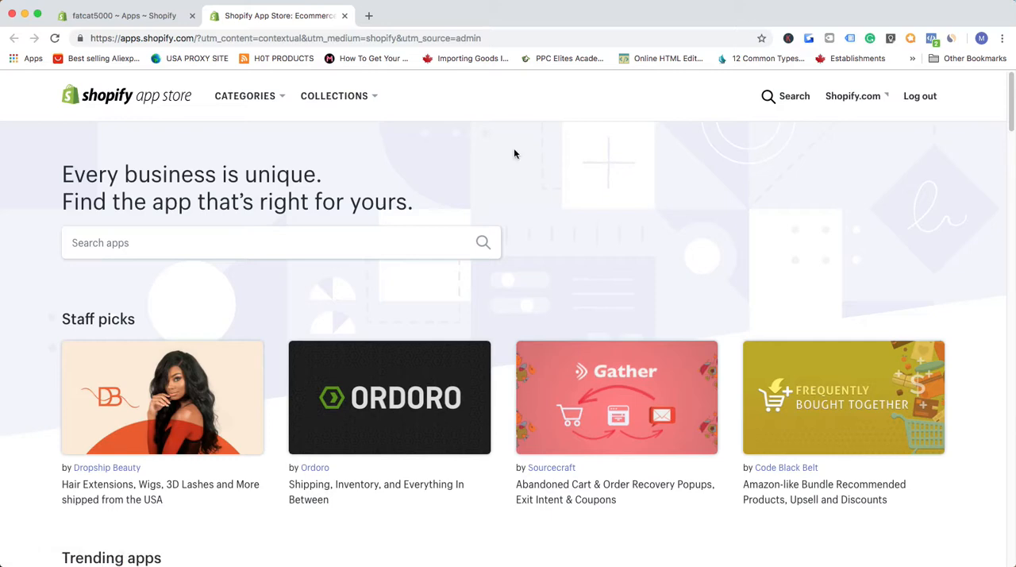
- Search the app store for "oberlo" and open the listing of the Oberlo app
click(332, 249)
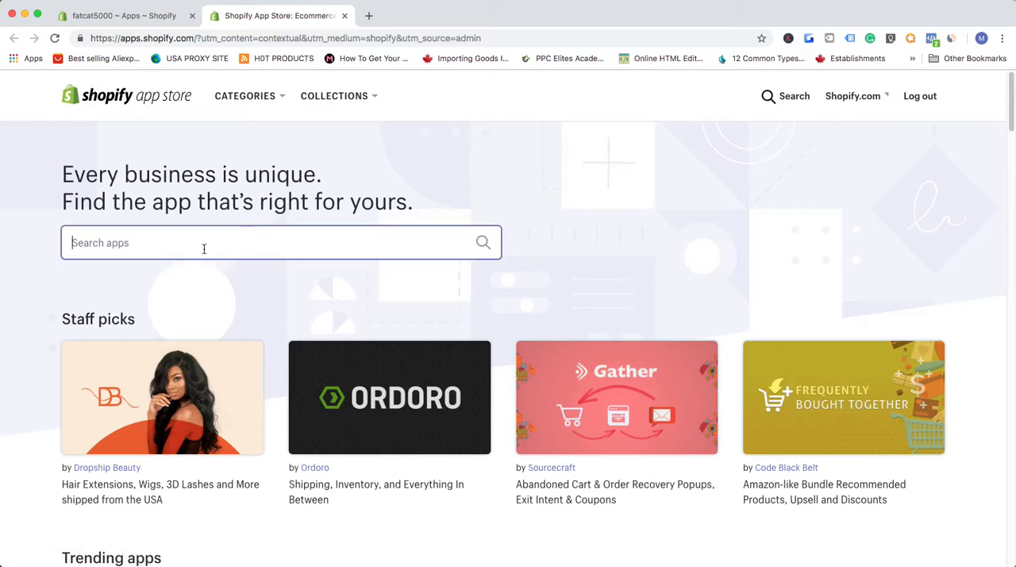
text(ober)
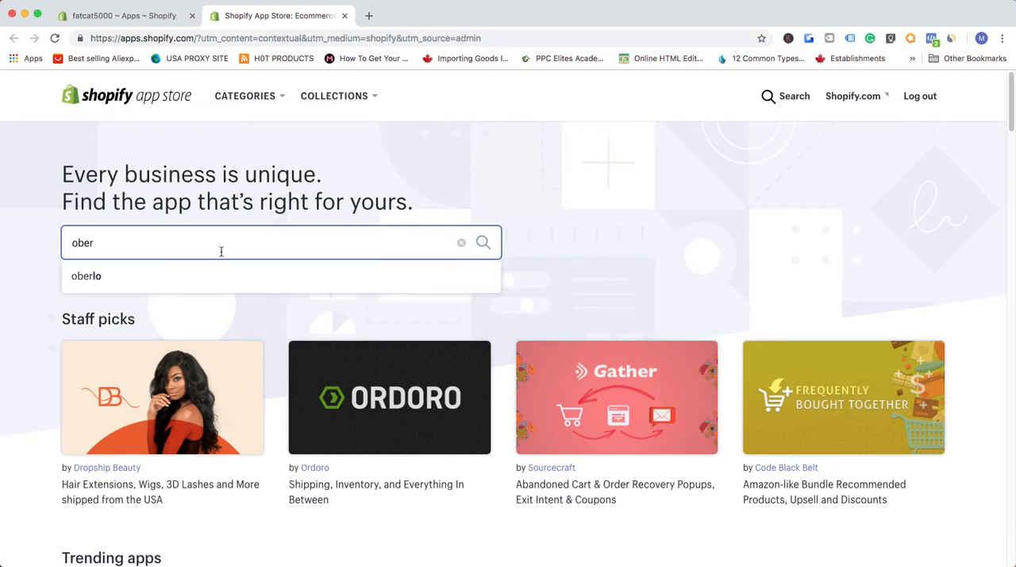
click(132, 278)
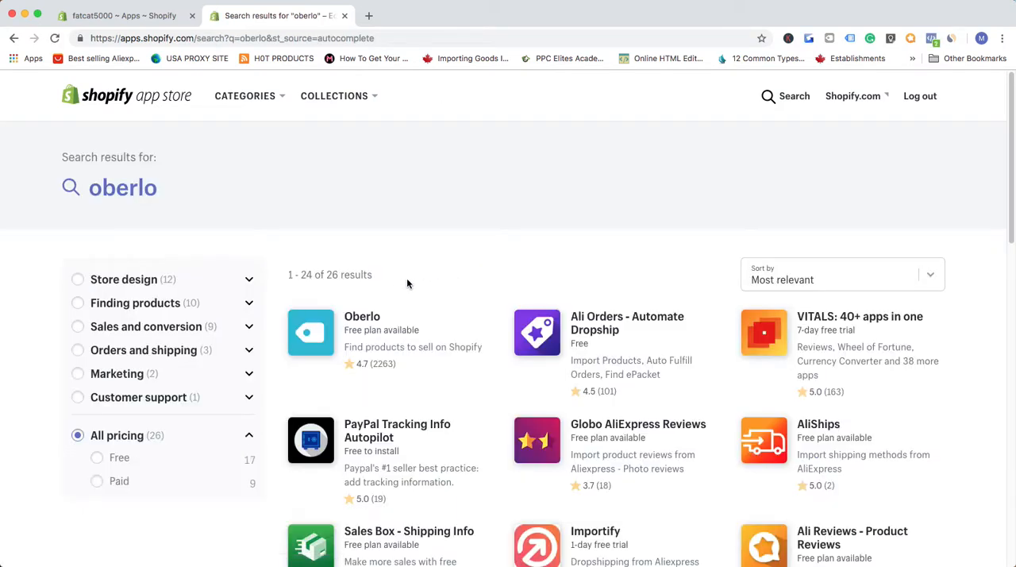
scroll(355, 341, down, 1)
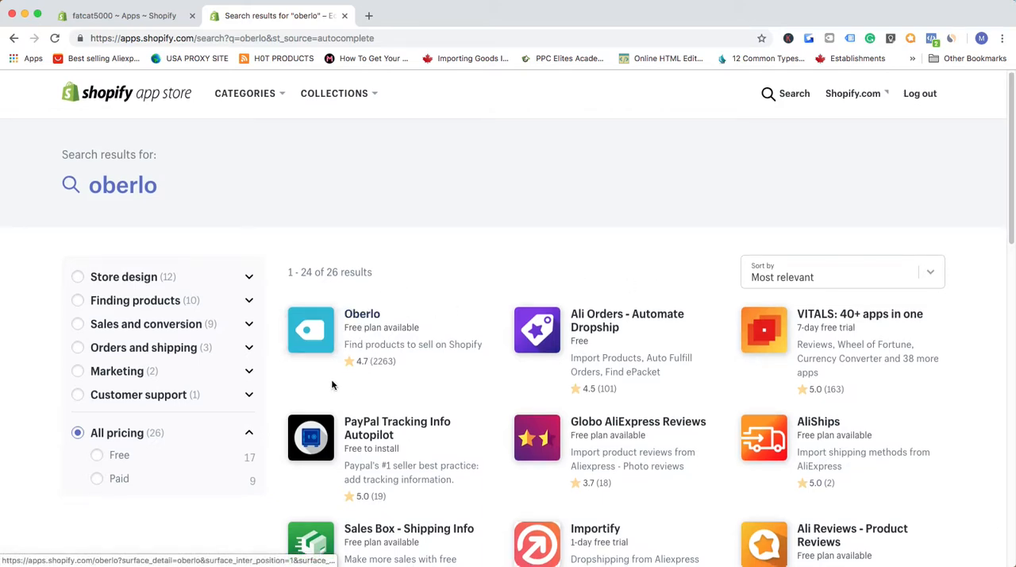
click(373, 320)
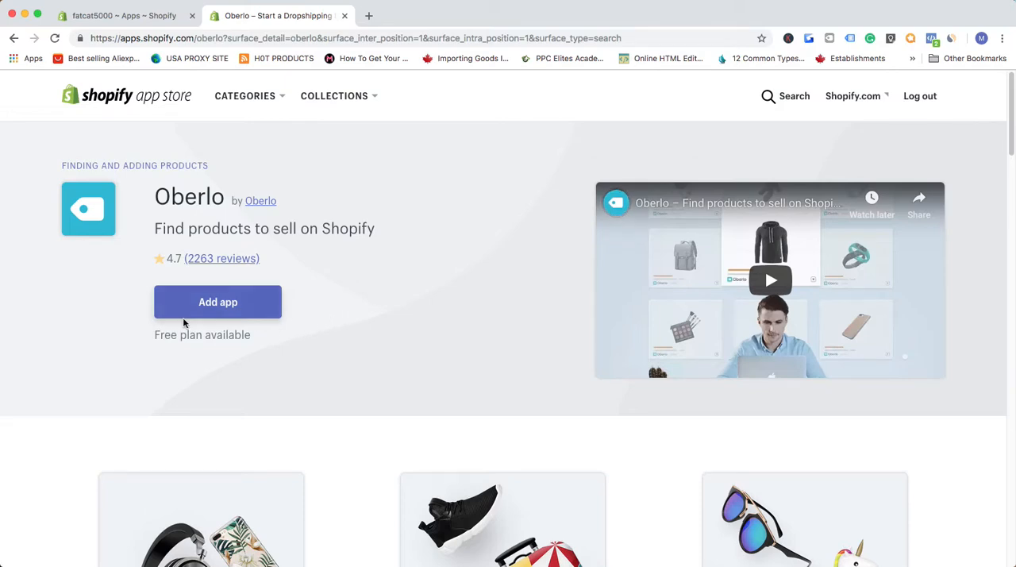
- Add the Oberlo app to the fatcat5000 store and authorize its installation
click(239, 310)
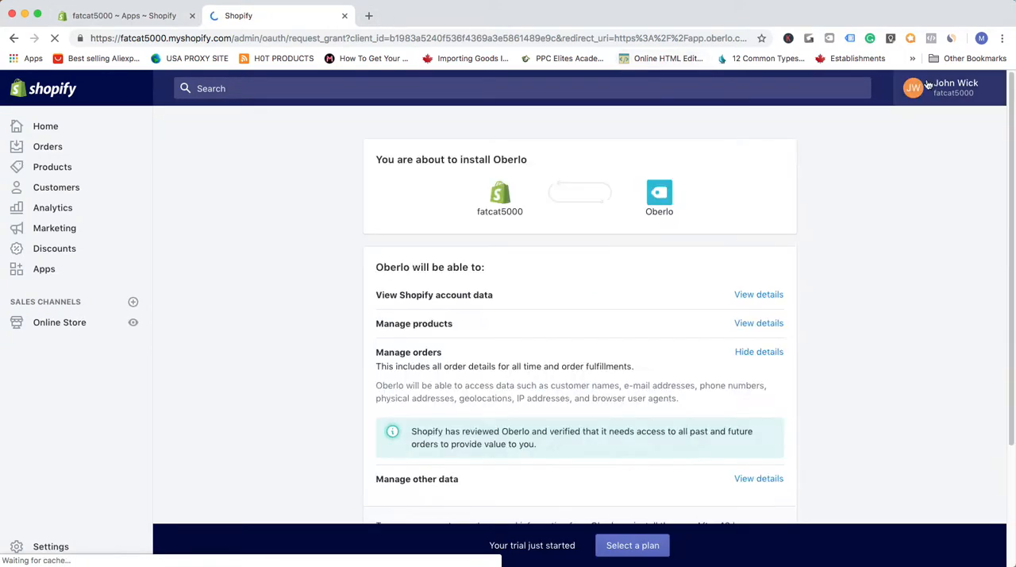
scroll(577, 294, down, 2)
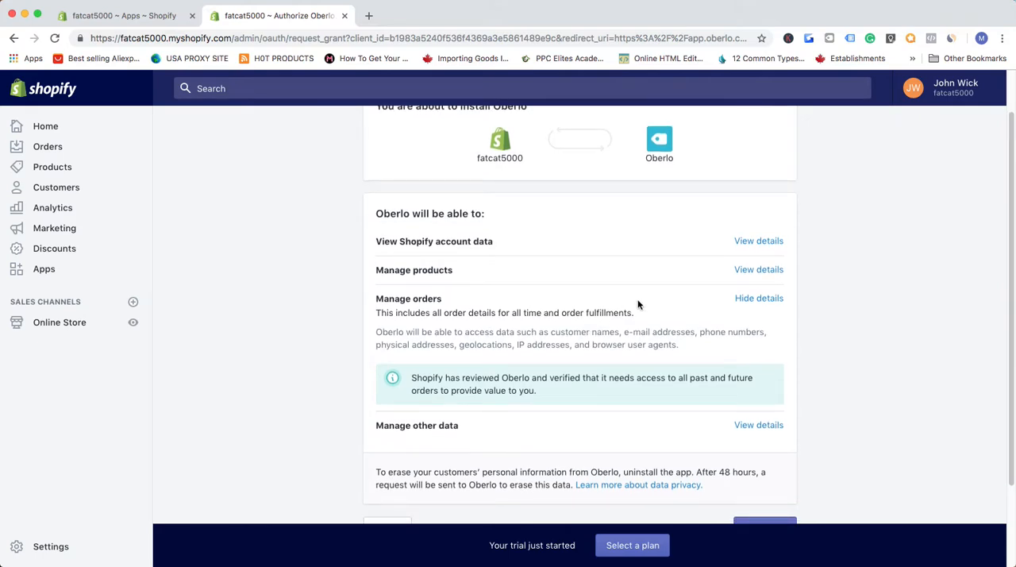
scroll(650, 304, down, 2)
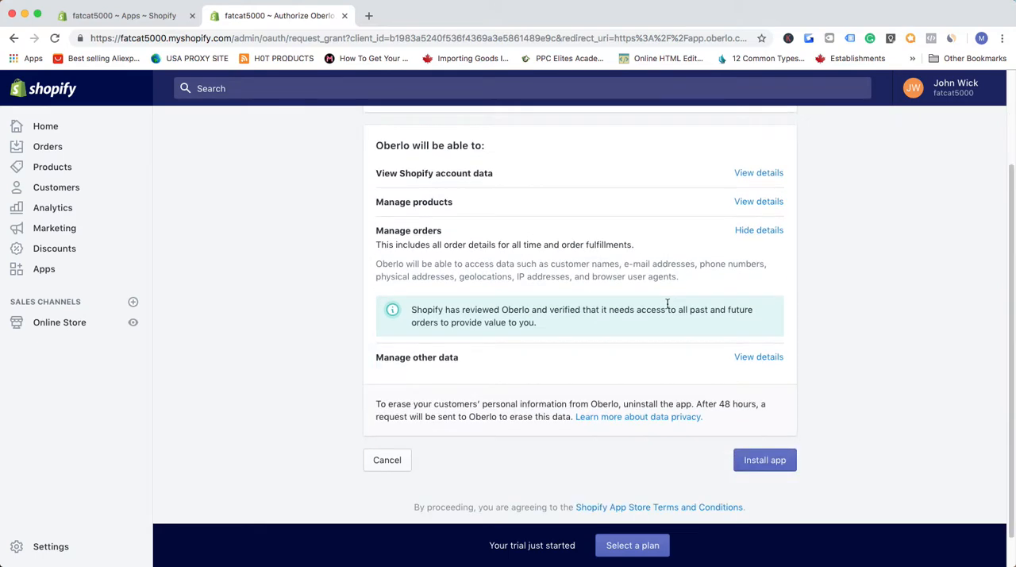
click(774, 462)
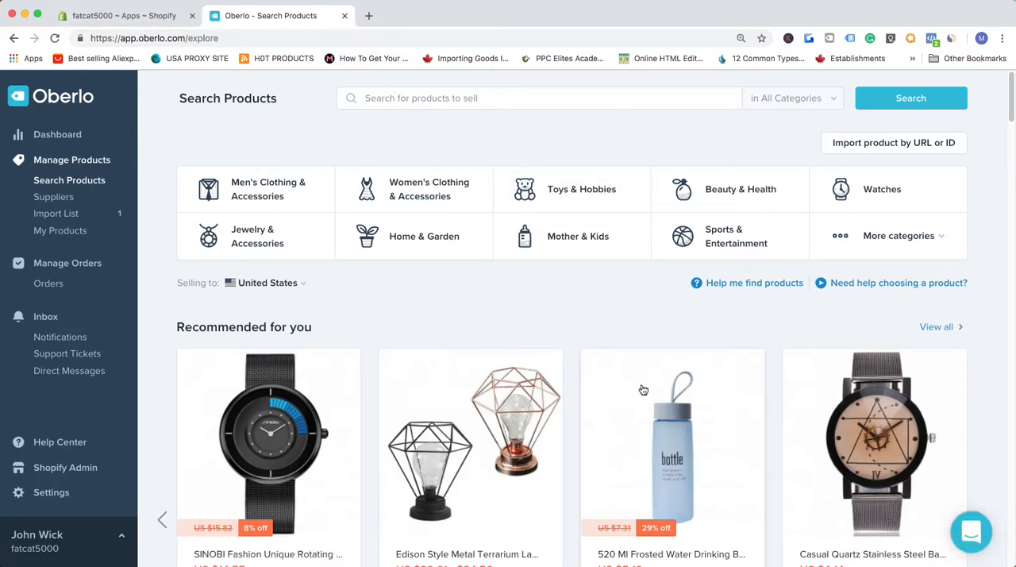
- Close the Oberlo page and reopen Oberlo from the store's list of installed apps
scroll(659, 476, down, 6)
scroll(667, 496, up, 5)
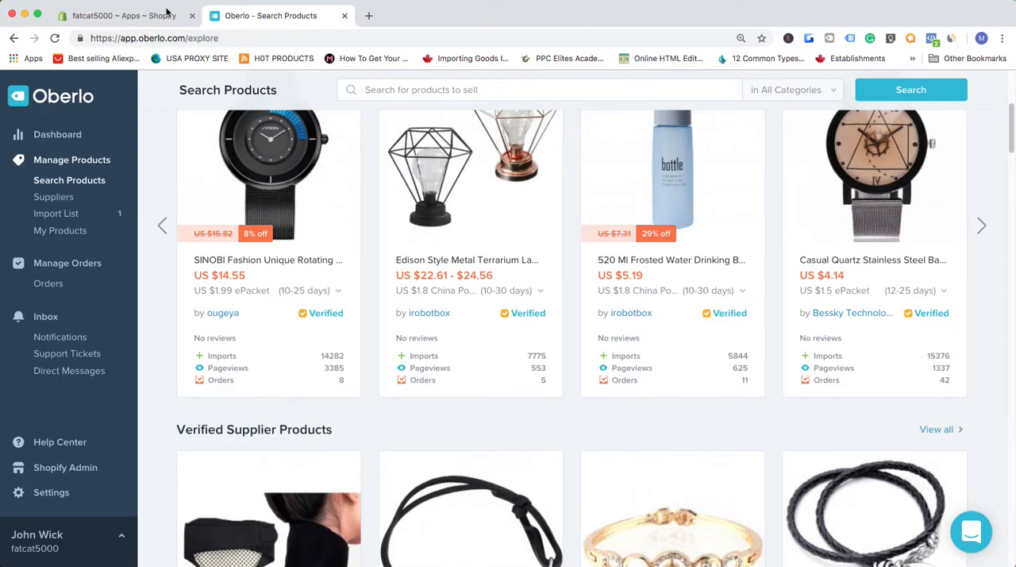
scroll(507, 334, up, 5)
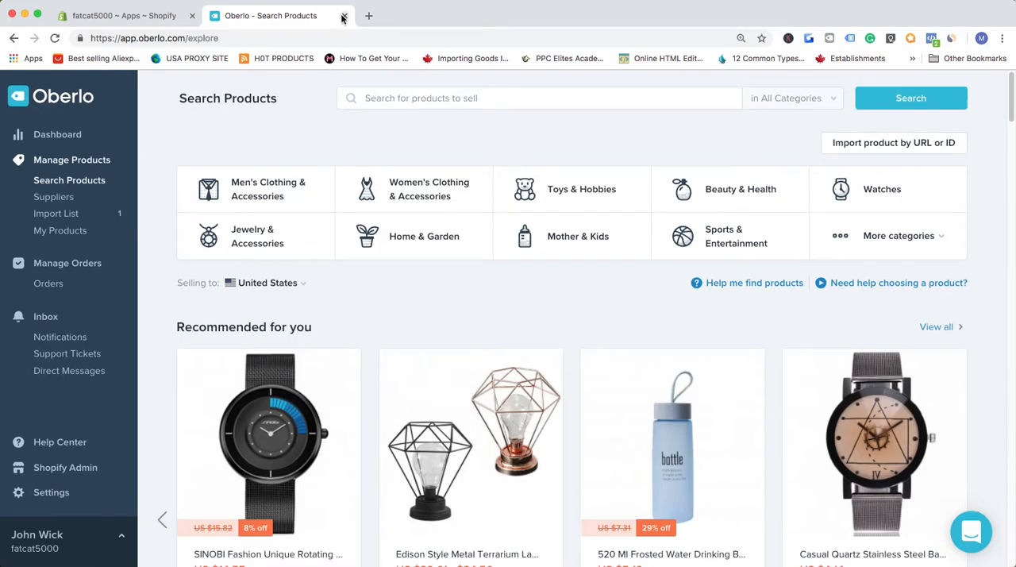
click(343, 15)
click(50, 128)
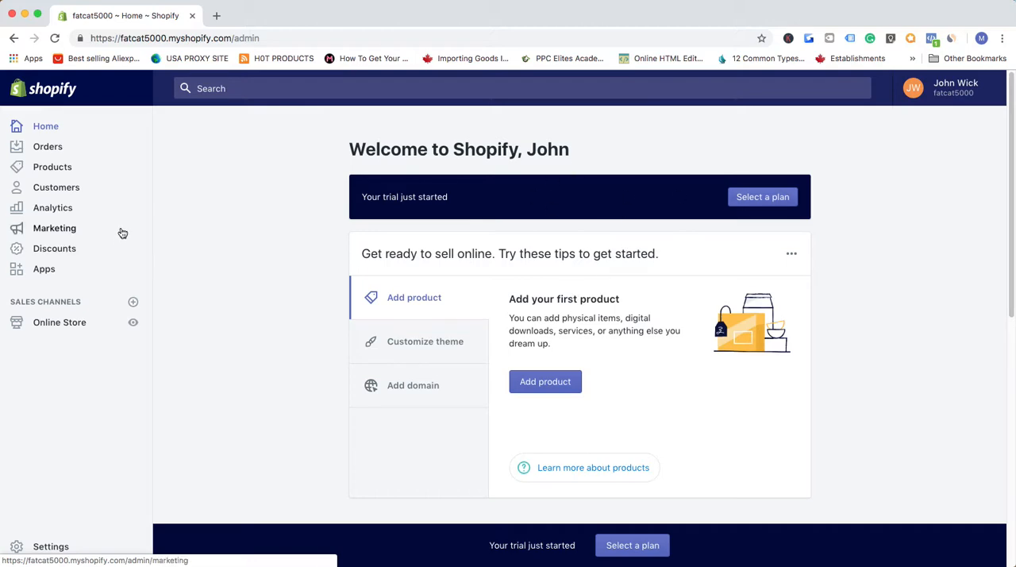
click(44, 270)
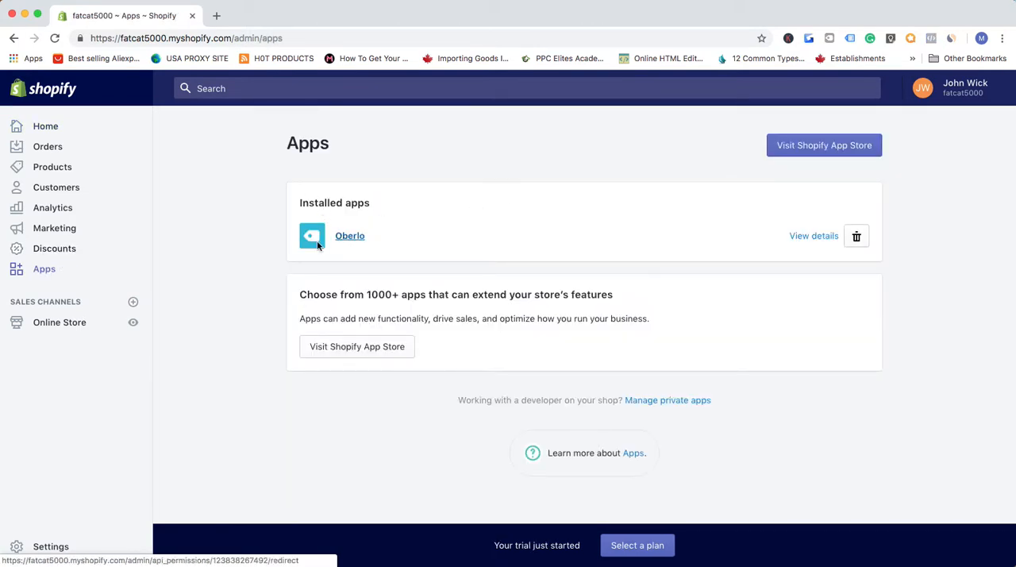
click(350, 236)
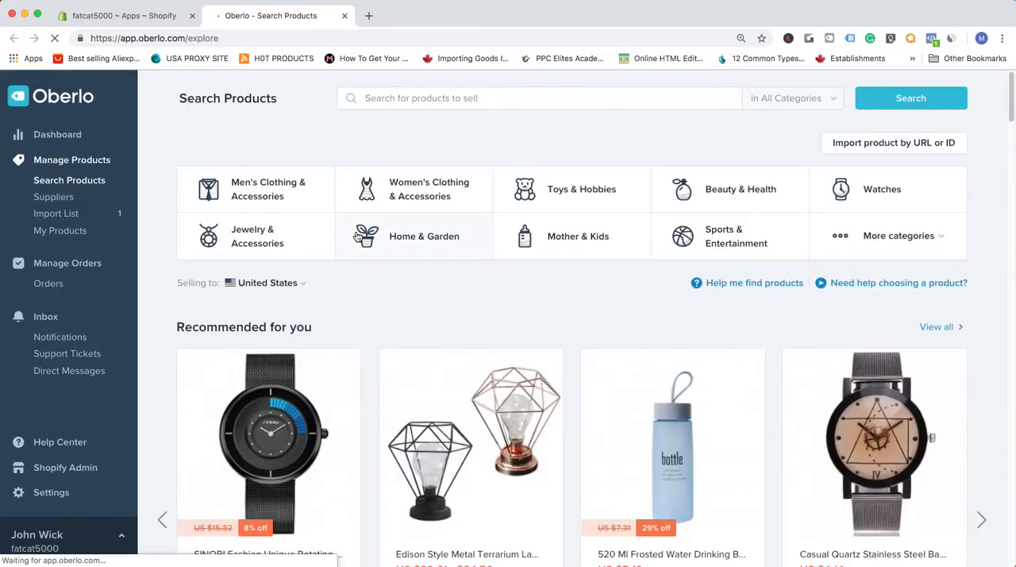
- Browse Oberlo's product catalogue and add the SINOBI Fashion watch from the recommended products to the import list
scroll(509, 273, down, 1)
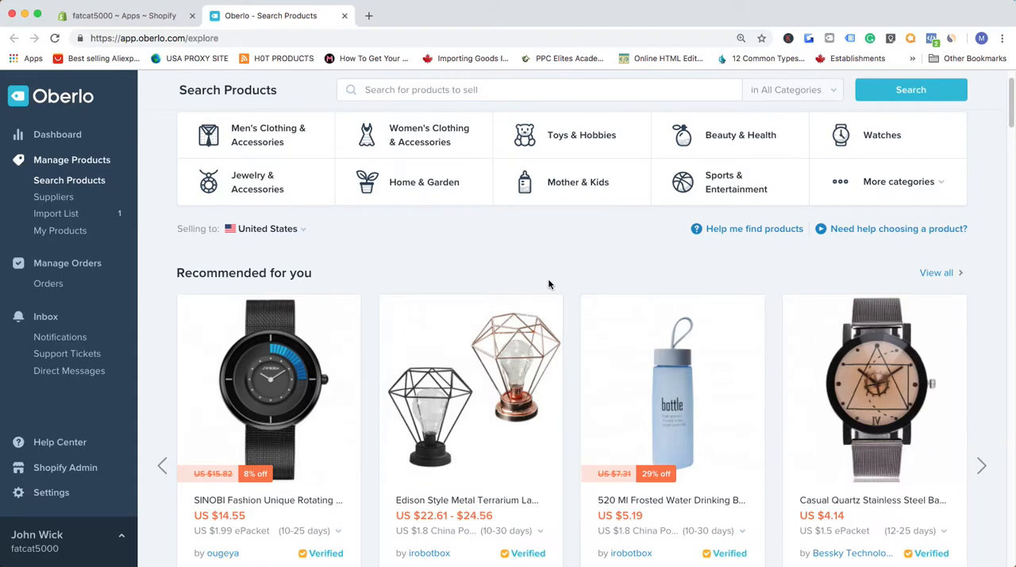
scroll(654, 316, down, 20)
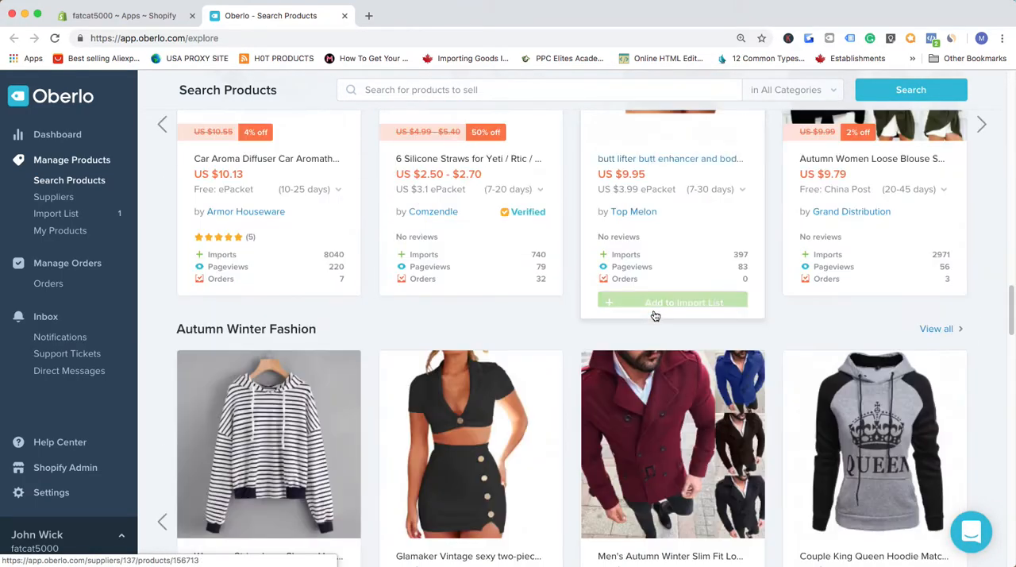
scroll(655, 316, down, 15)
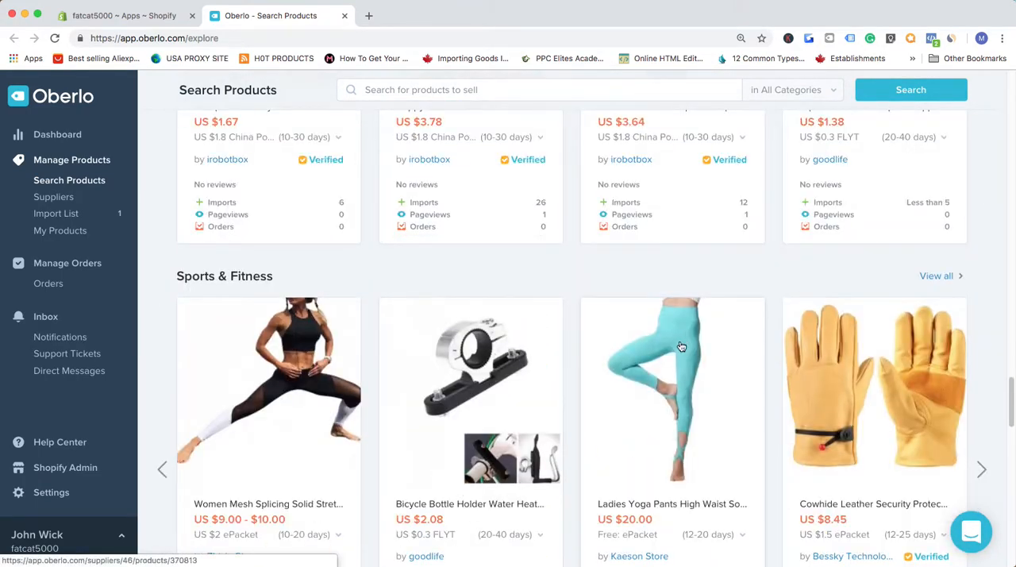
scroll(681, 346, up, 20)
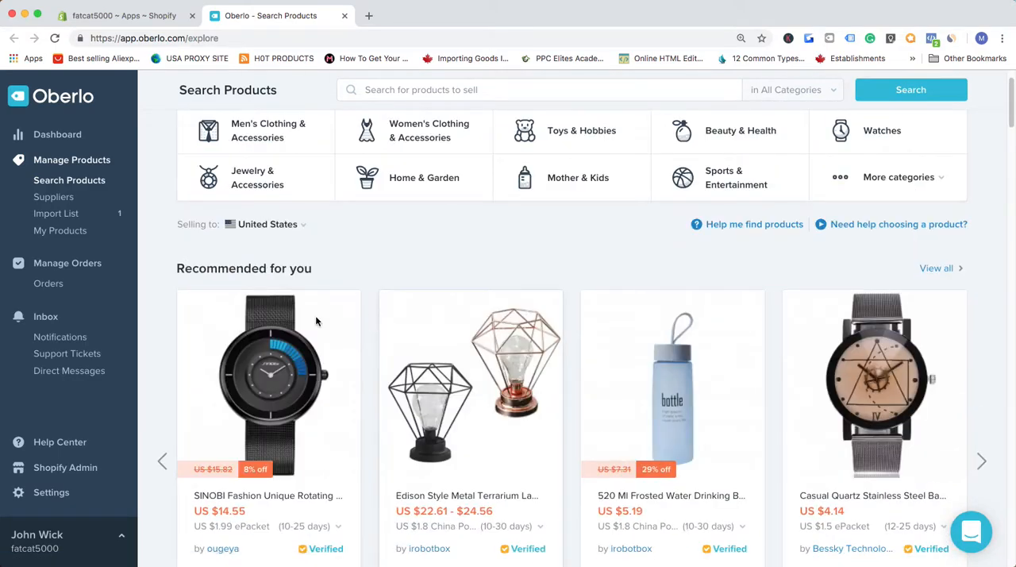
scroll(311, 422, down, 2)
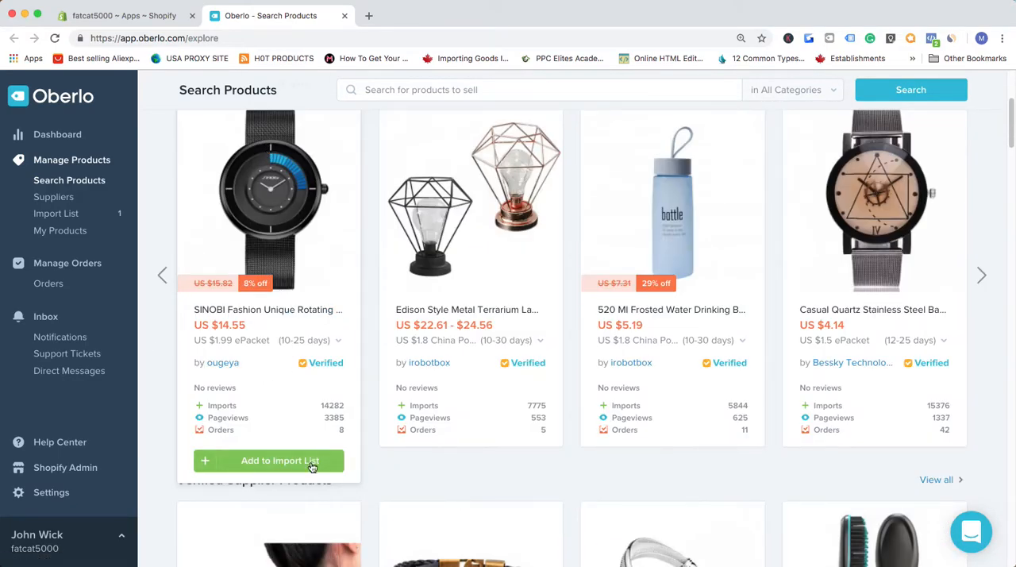
click(287, 464)
- Add the recommended 520 Ml Frosted Water bottle to the import list
mouse_move(929, 220)
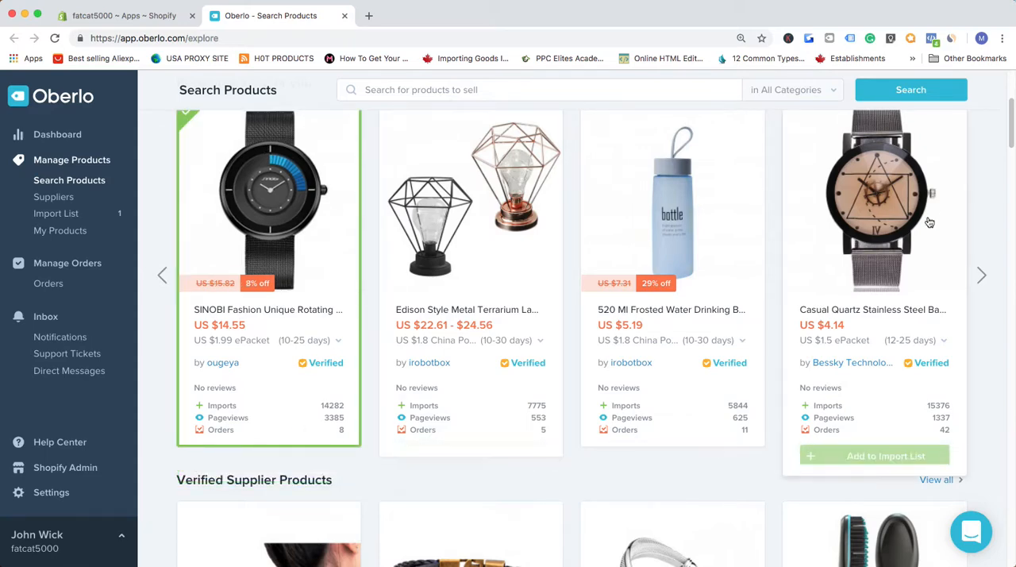
mouse_move(702, 198)
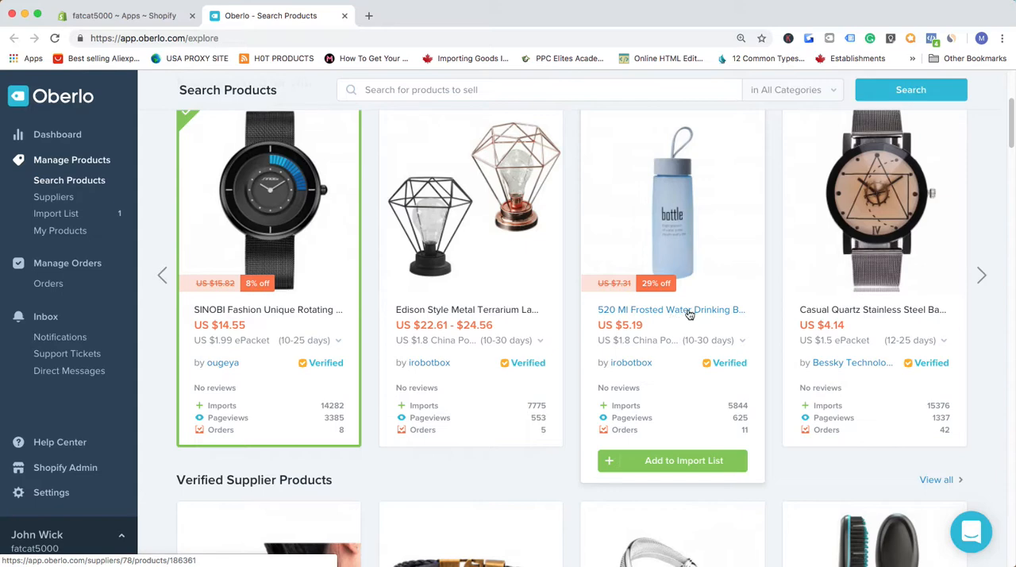
click(706, 468)
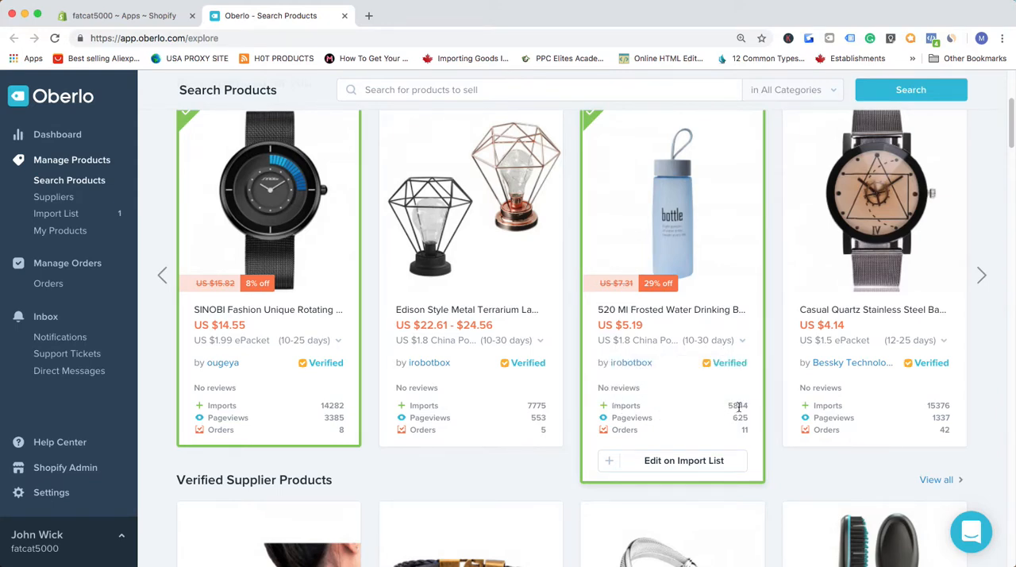
- Examine the imports, pageviews and orders statistics of products across the recommended, verified supplier, best selling, fast shipping and trending sections
mouse_move(621, 418)
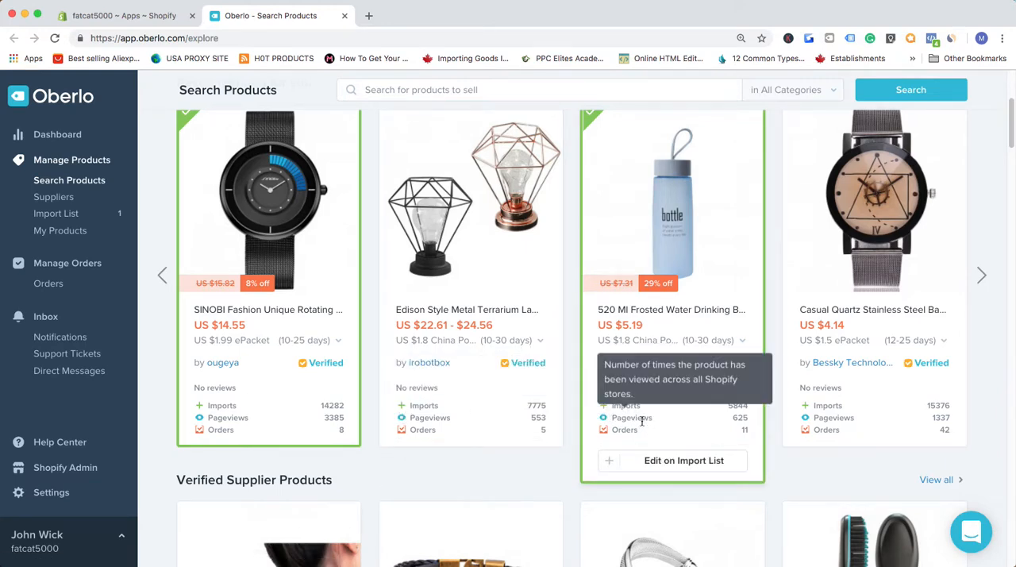
scroll(642, 422, down, 1)
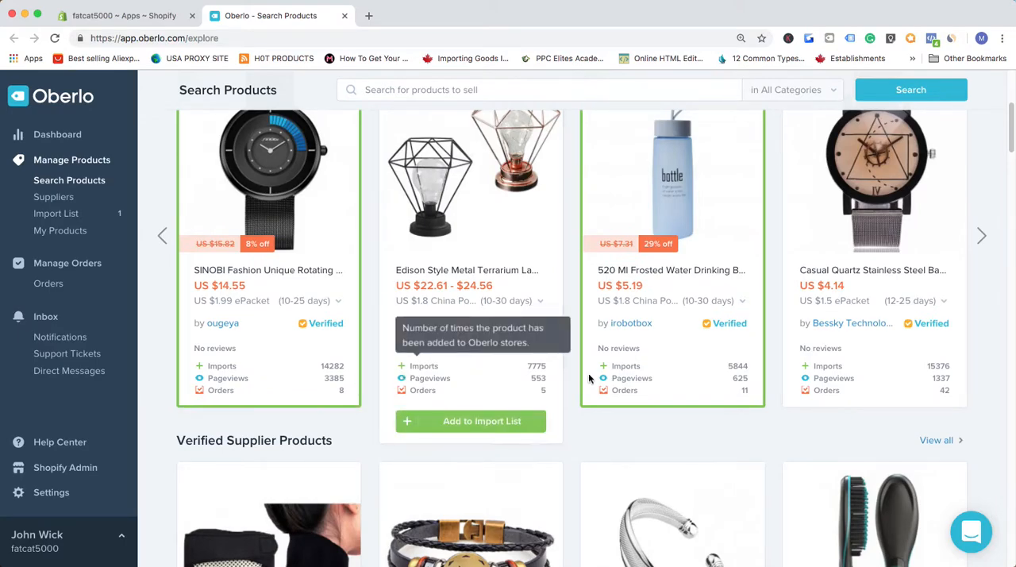
scroll(594, 414, down, 2)
scroll(665, 390, down, 5)
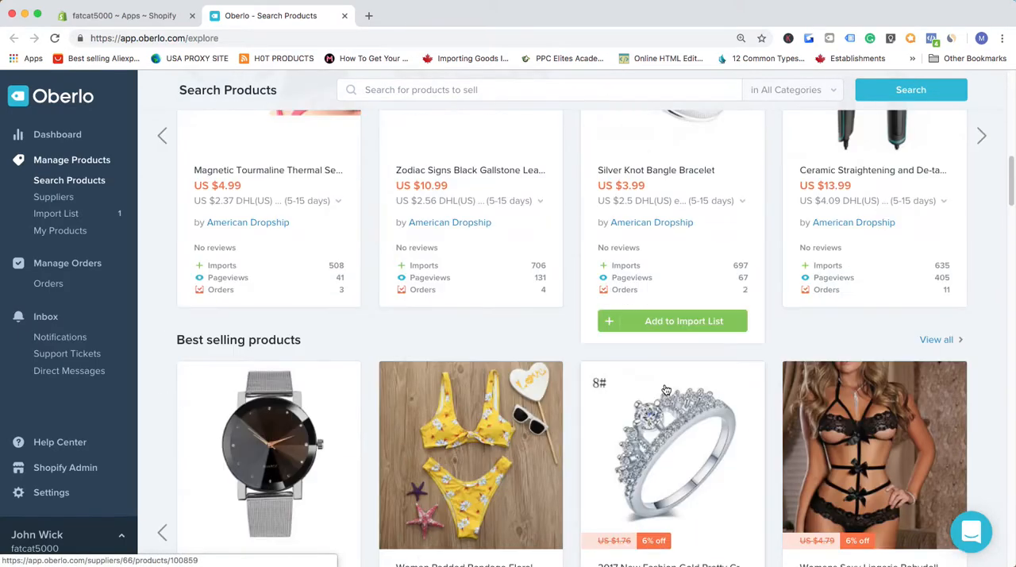
scroll(507, 349, down, 3)
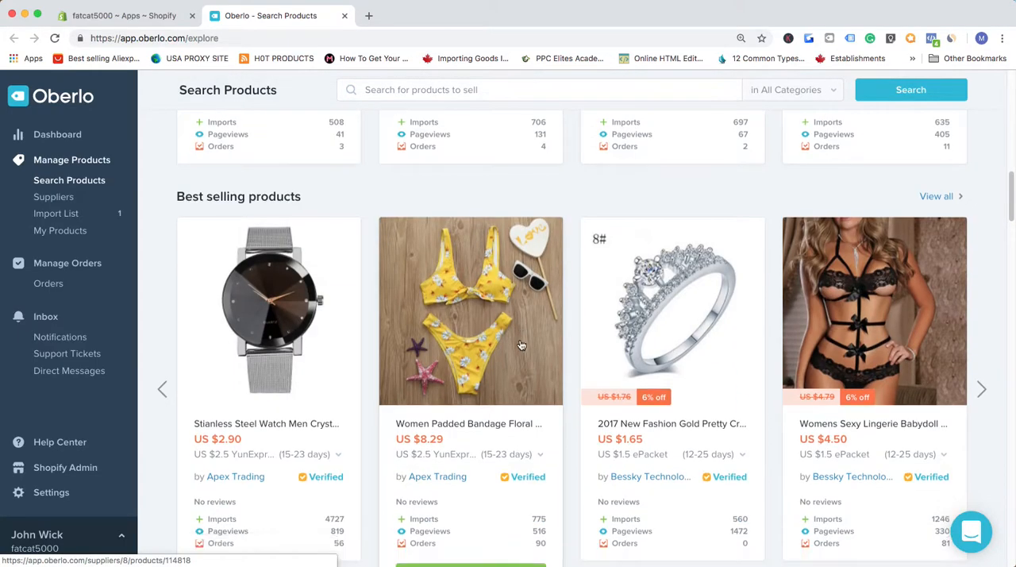
scroll(665, 352, down, 2)
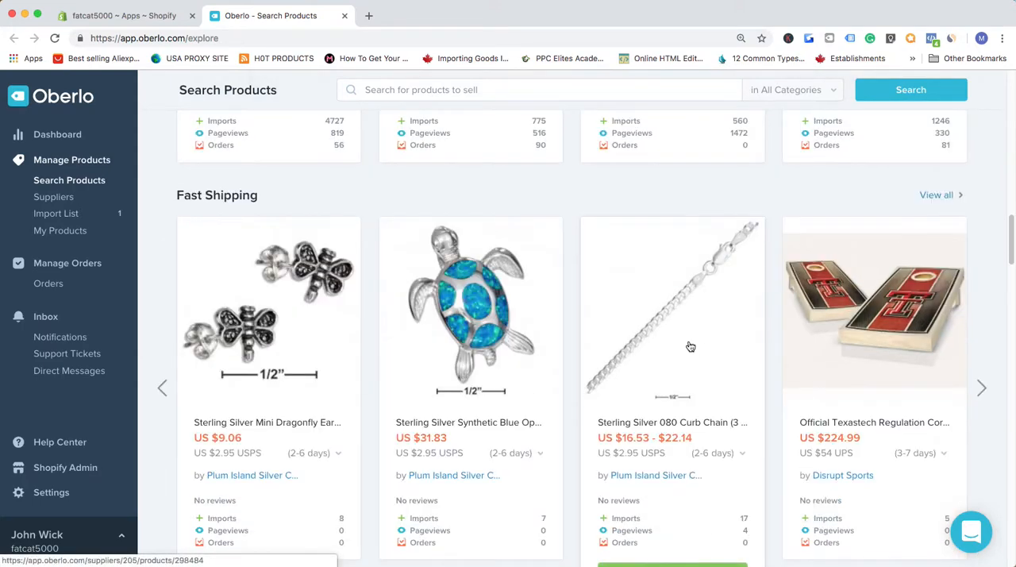
scroll(556, 334, down, 3)
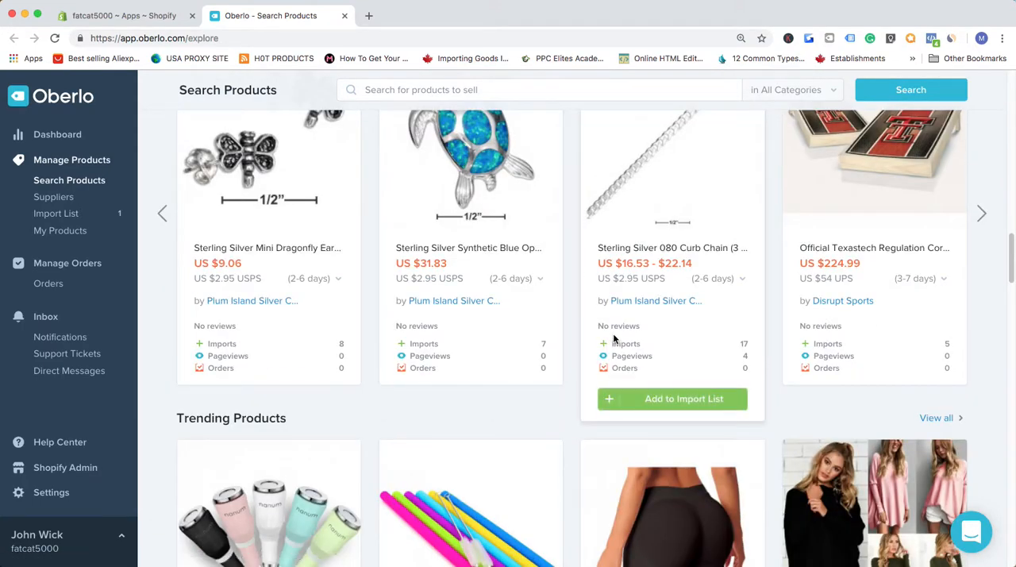
scroll(492, 329, down, 4)
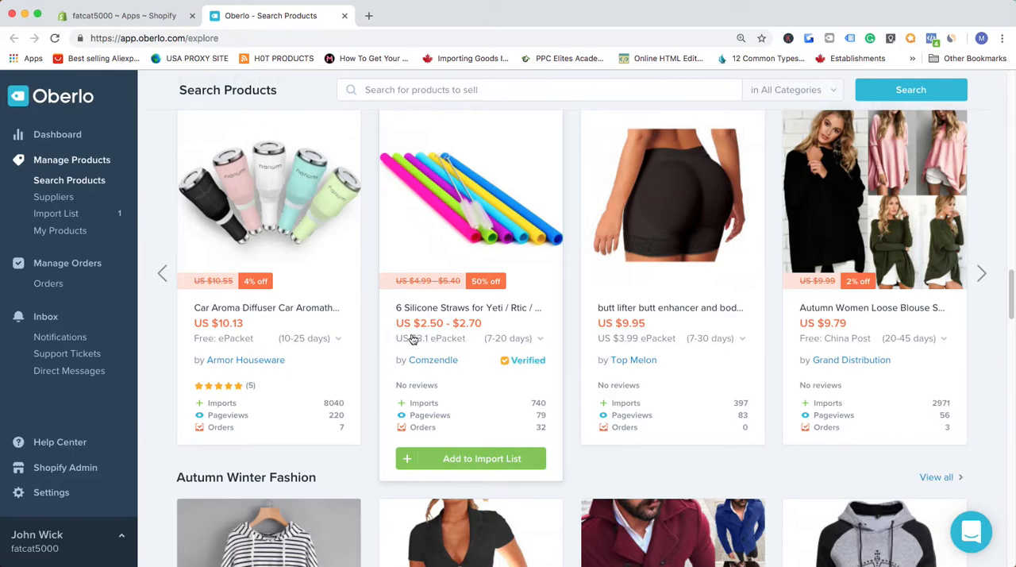
scroll(421, 337, down, 9)
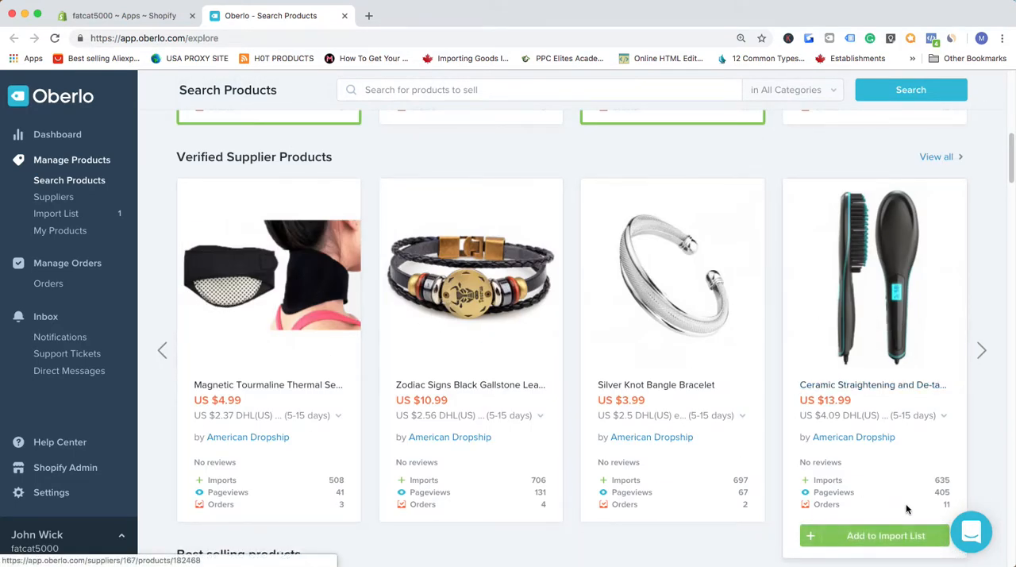
- Add the Ceramic Straightening and De-tangling Hair Brush from the verified supplier products to the import list
click(892, 535)
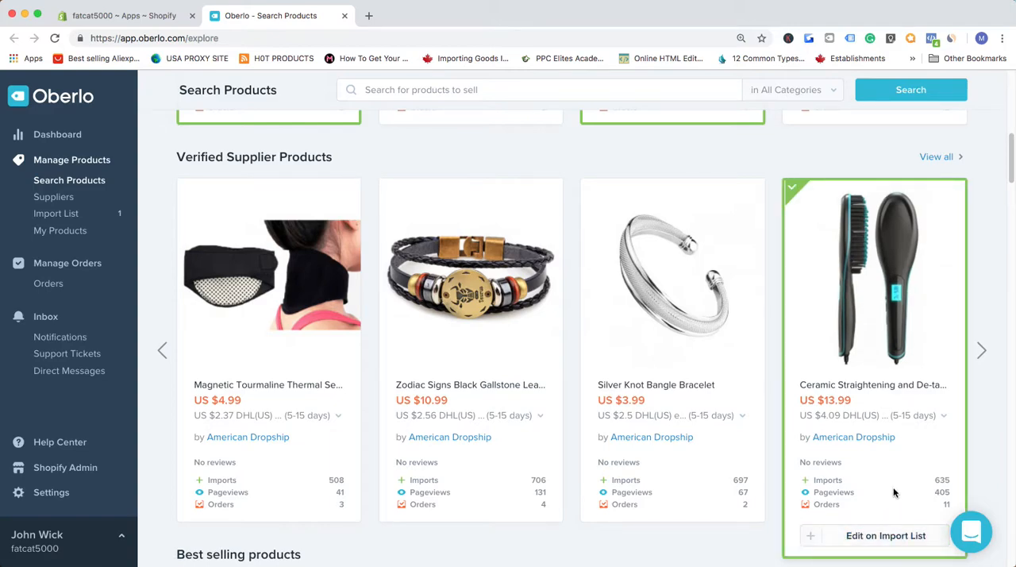
scroll(918, 525, up, 2)
scroll(825, 302, down, 4)
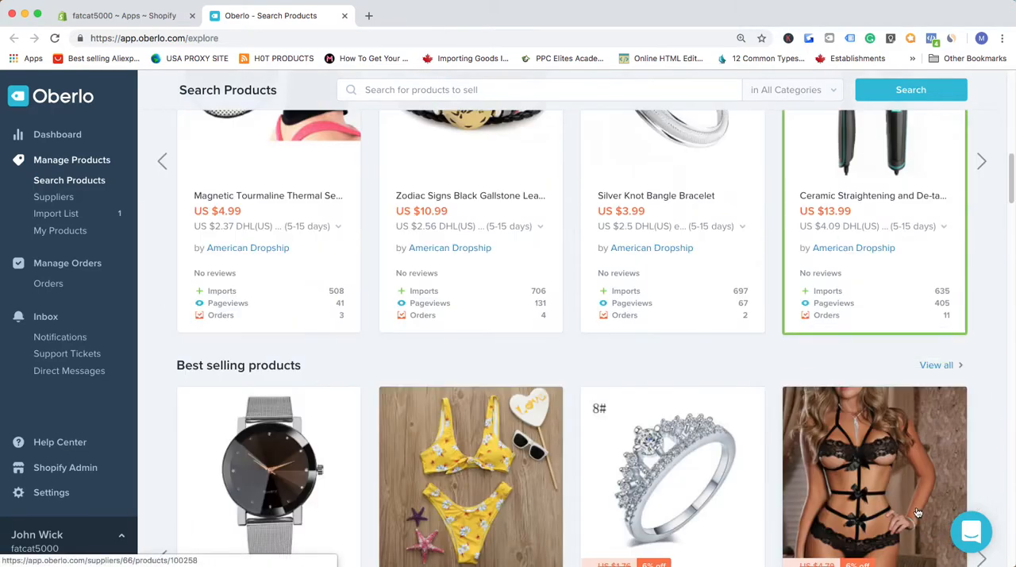
scroll(823, 295, up, 1)
scroll(857, 413, down, 6)
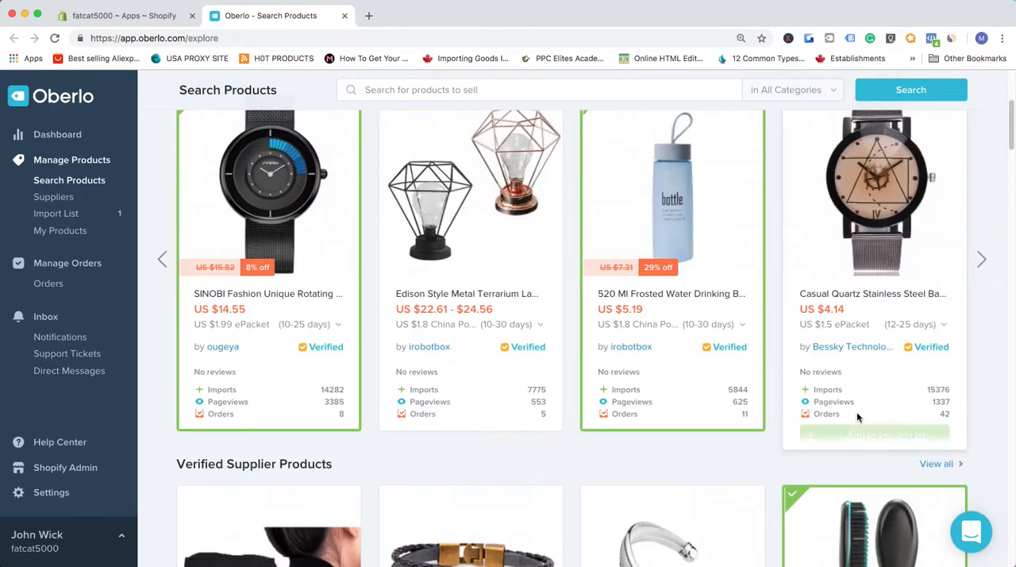
- Open the import list of products selected for the store
mouse_move(279, 457)
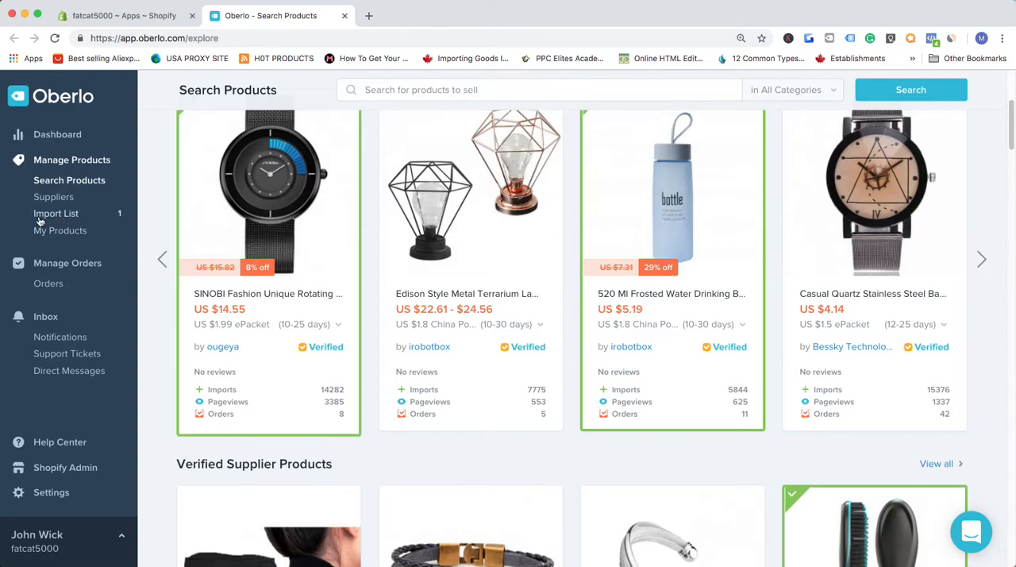
mouse_move(222, 227)
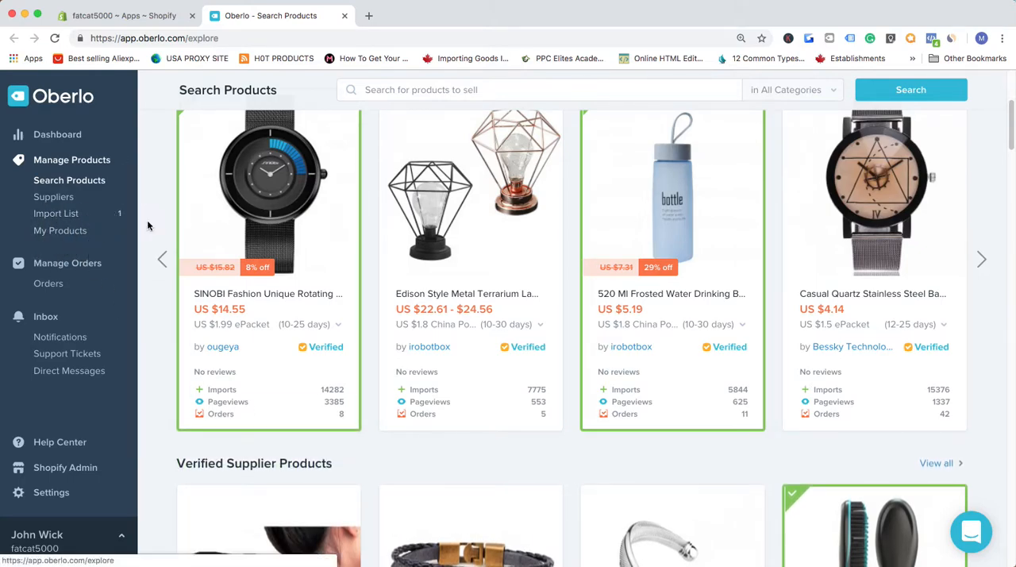
click(64, 216)
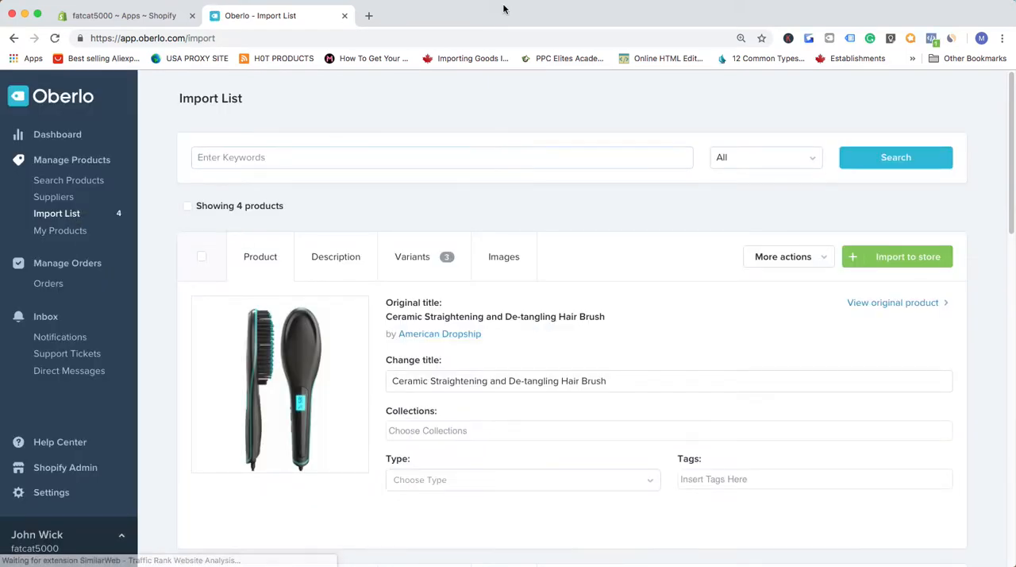
- Look through the products in the import list, from the hair brush down to the reusable drinking straws
scroll(565, 245, down, 3)
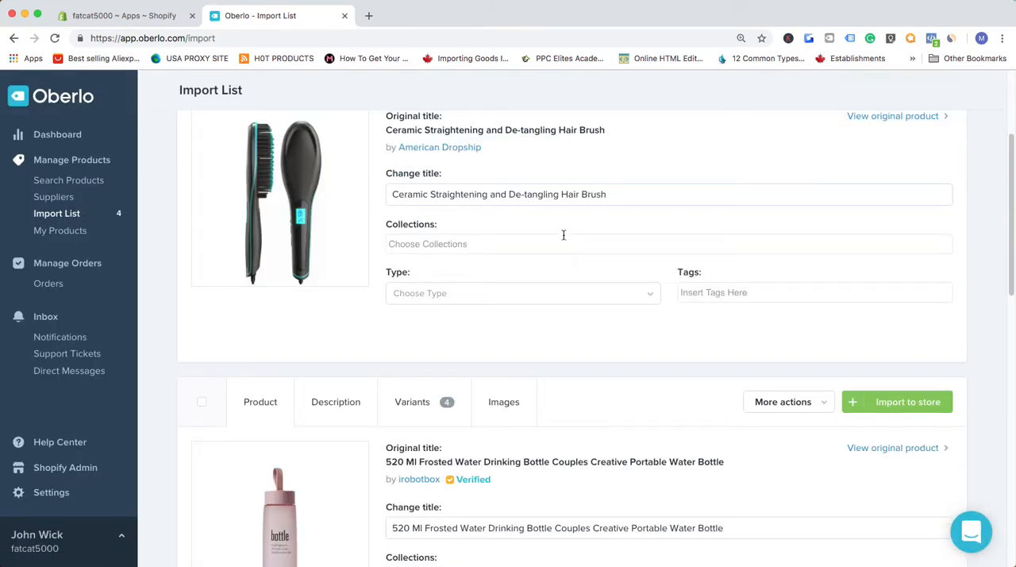
scroll(581, 308, down, 3)
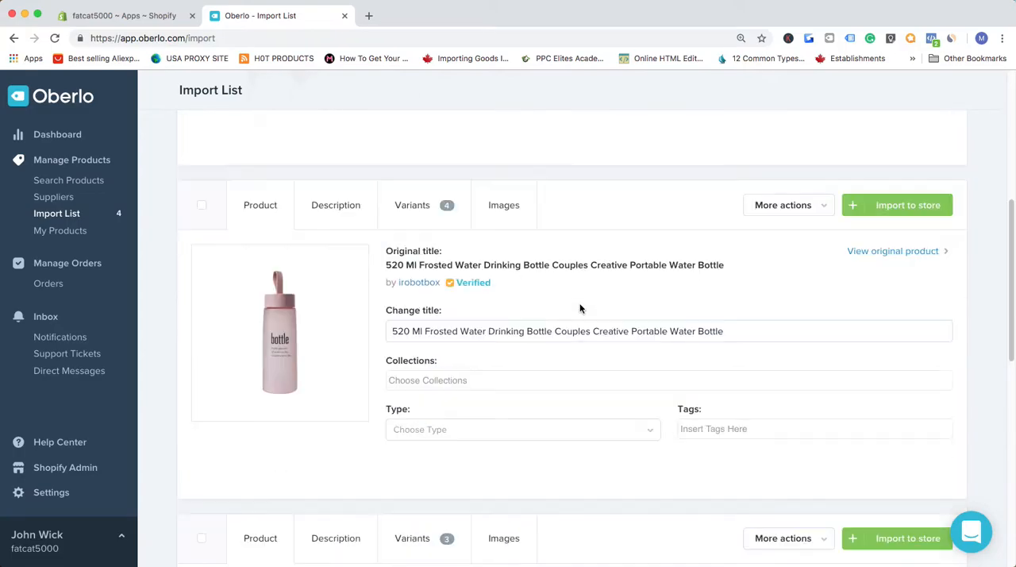
scroll(473, 329, down, 2)
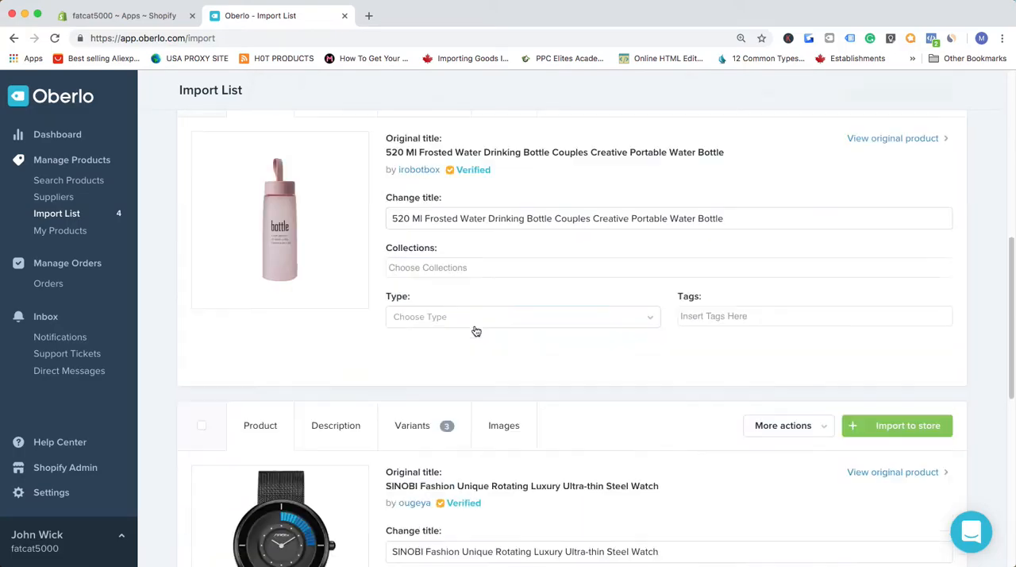
scroll(474, 330, up, 7)
scroll(475, 329, down, 3)
scroll(476, 321, down, 8)
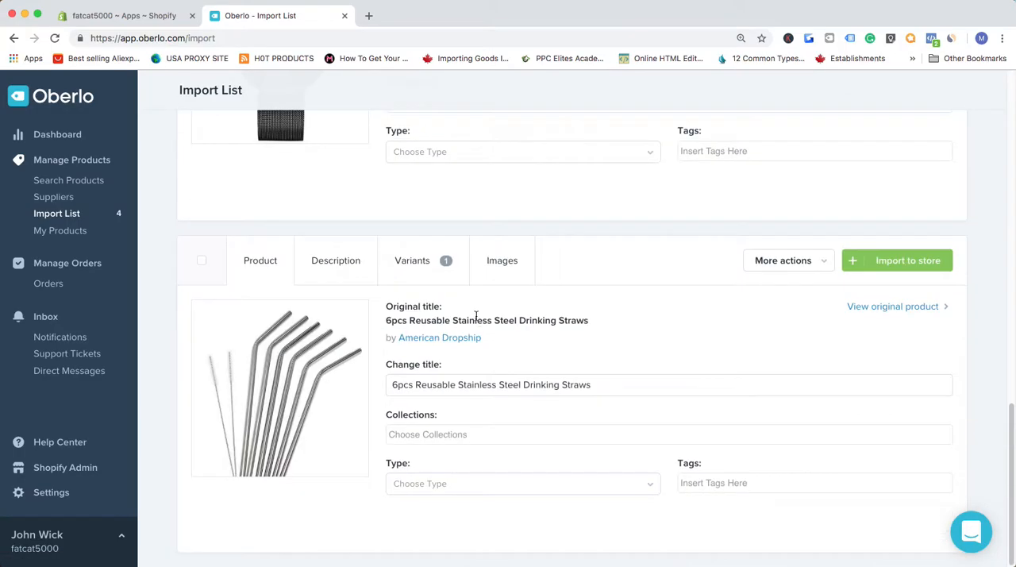
scroll(474, 318, up, 12)
scroll(474, 311, down, 8)
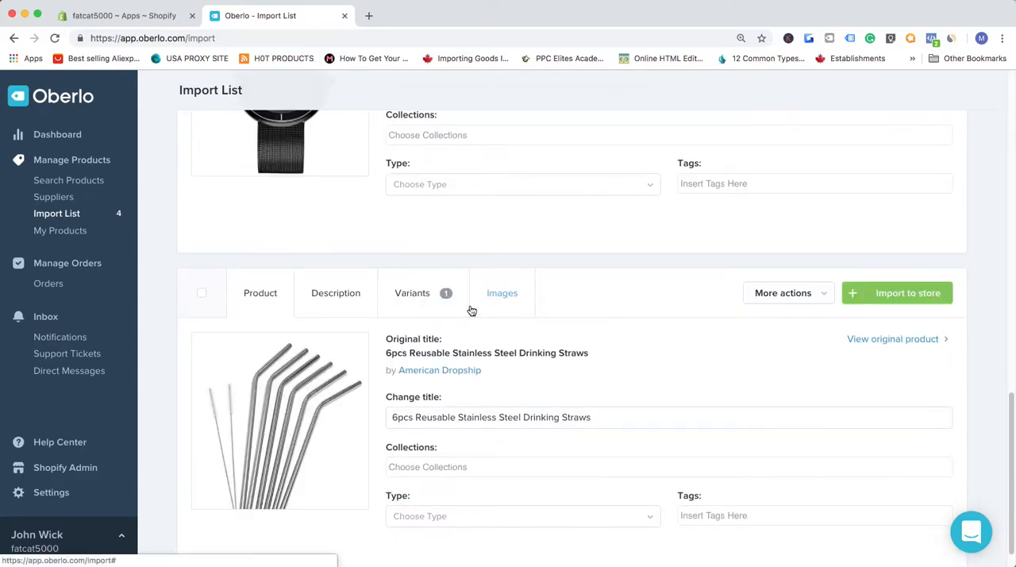
scroll(472, 304, down, 1)
scroll(472, 304, up, 12)
scroll(472, 303, down, 1)
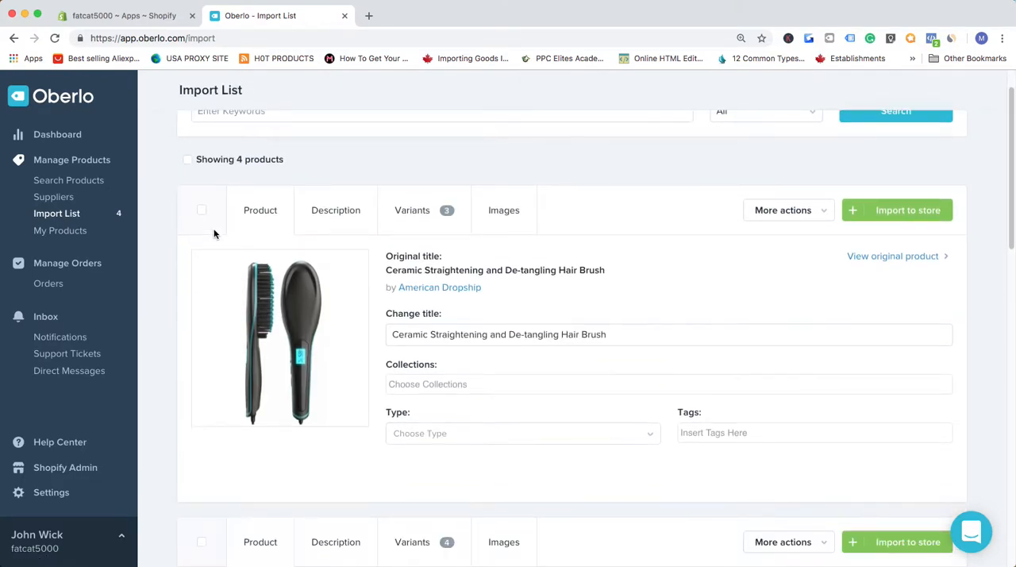
- Review the hair brush's title, collections and type fields and read through its description
drag(466, 335, 555, 335)
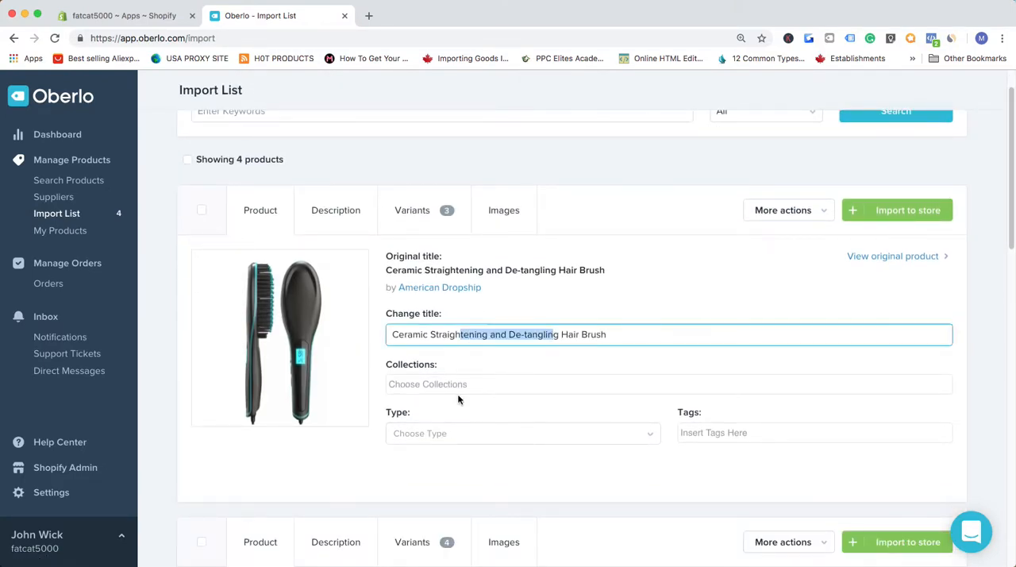
click(421, 383)
click(440, 436)
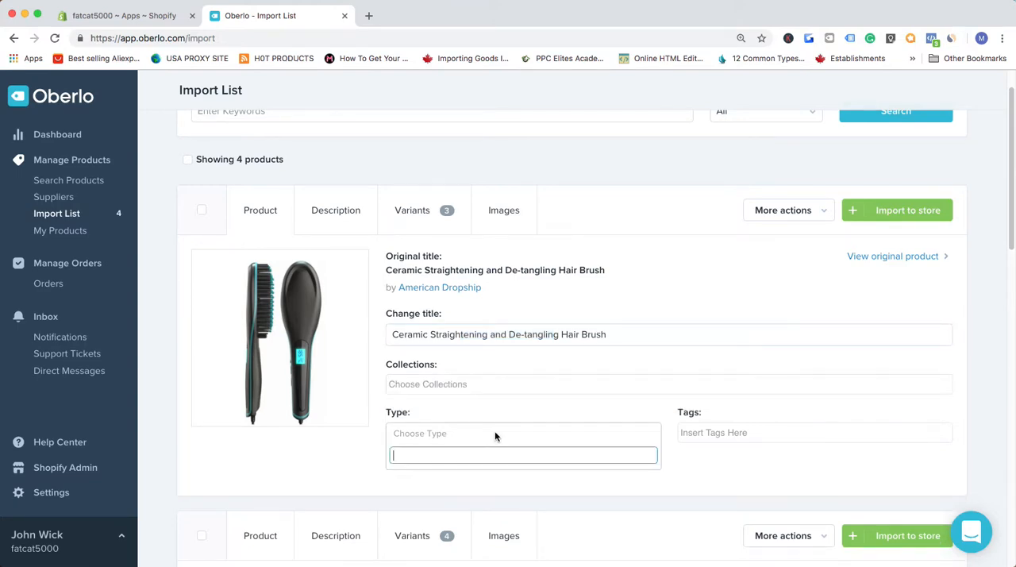
click(338, 225)
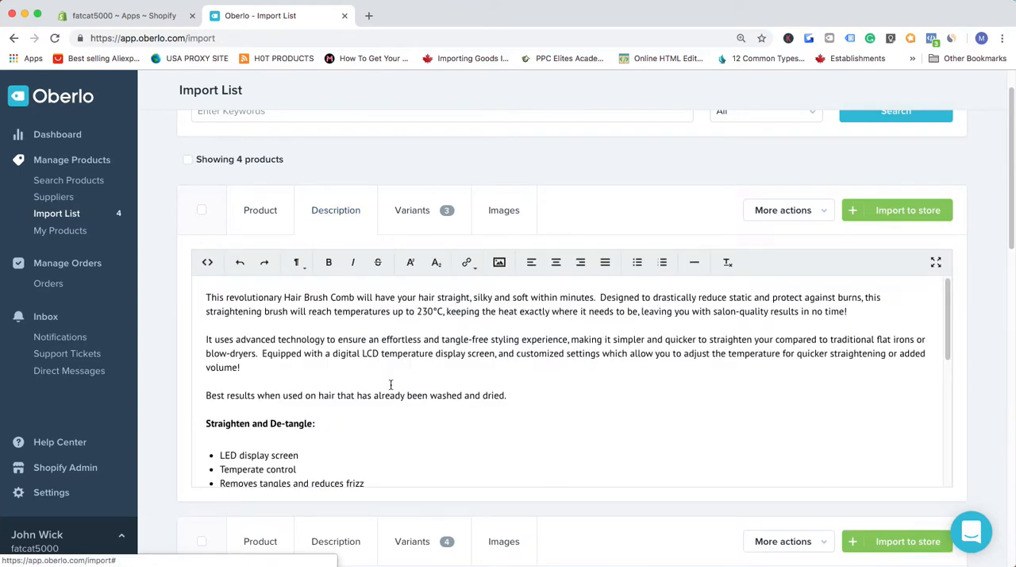
scroll(388, 384, down, 10)
scroll(387, 384, up, 10)
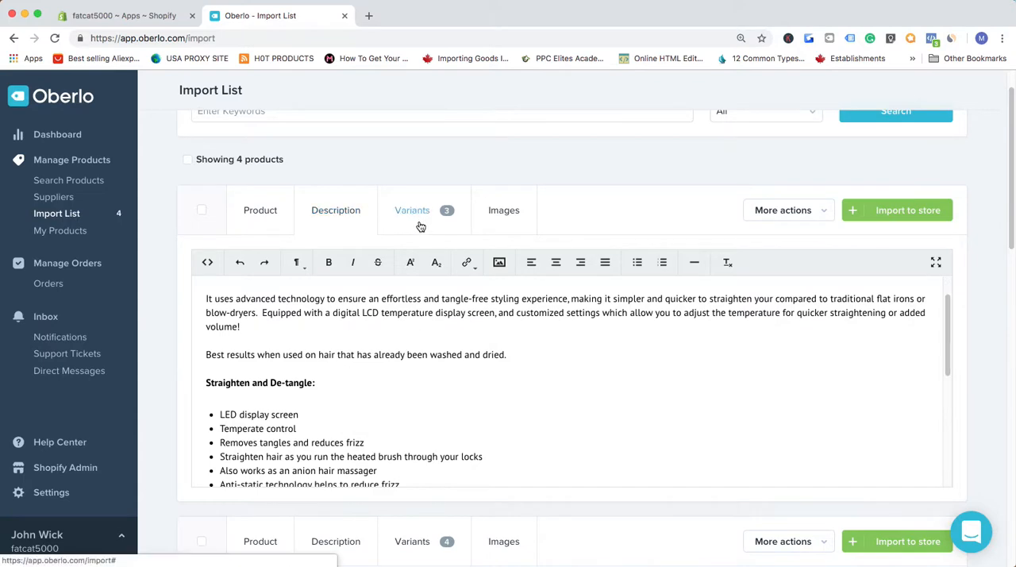
- Review the costs of the hair brush's variants and apply the suggested price of C$36.29 to all of them
click(417, 223)
scroll(435, 319, down, 3)
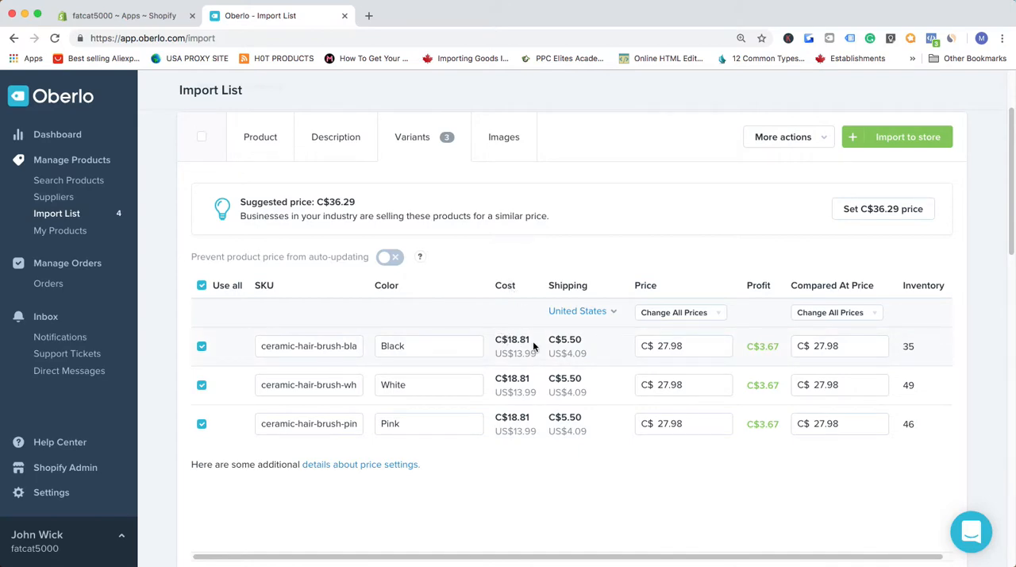
drag(495, 339, 543, 352)
click(568, 352)
click(883, 210)
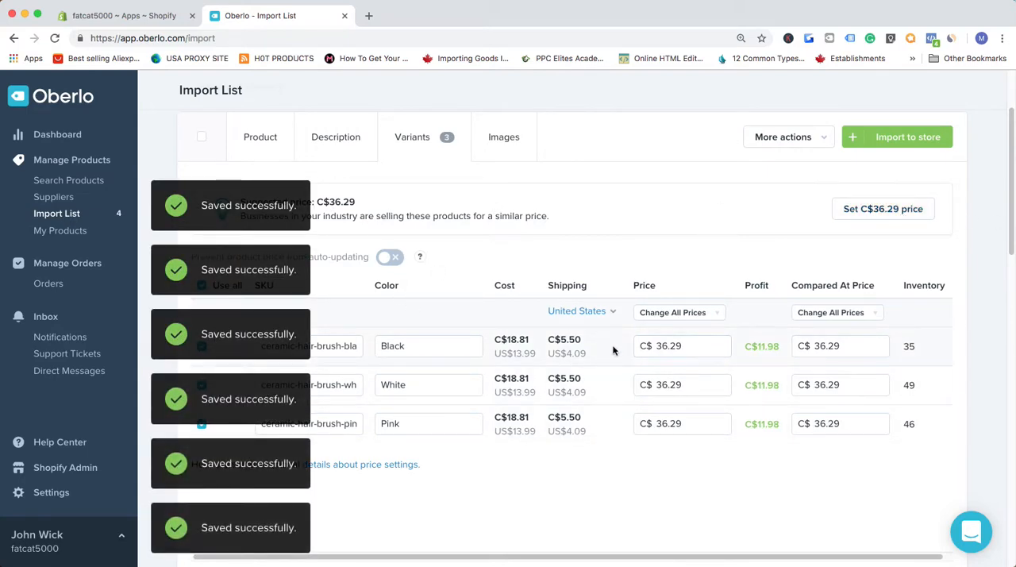
- Include the second and third product images in the hair brush listing
scroll(641, 447, up, 1)
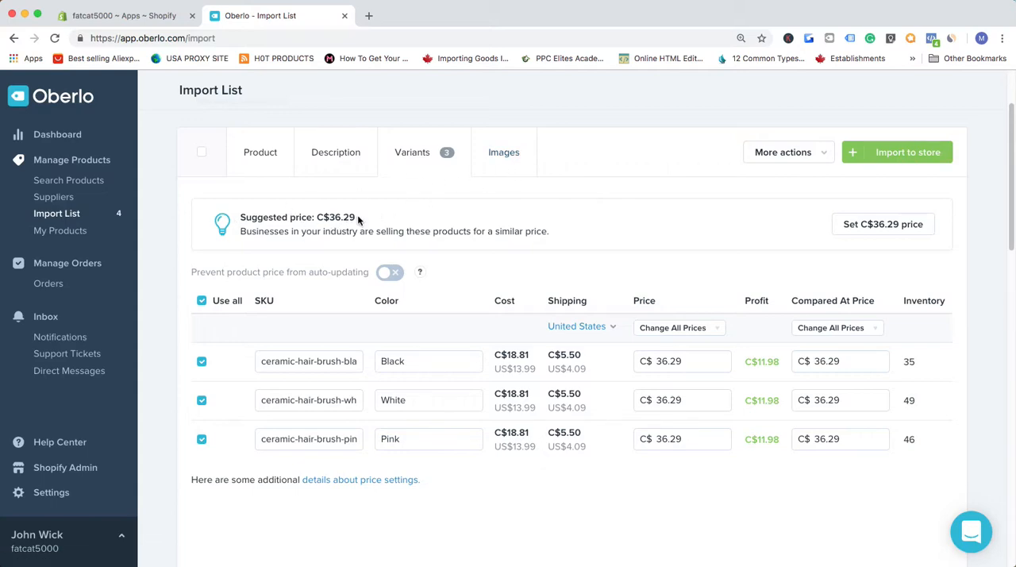
click(507, 160)
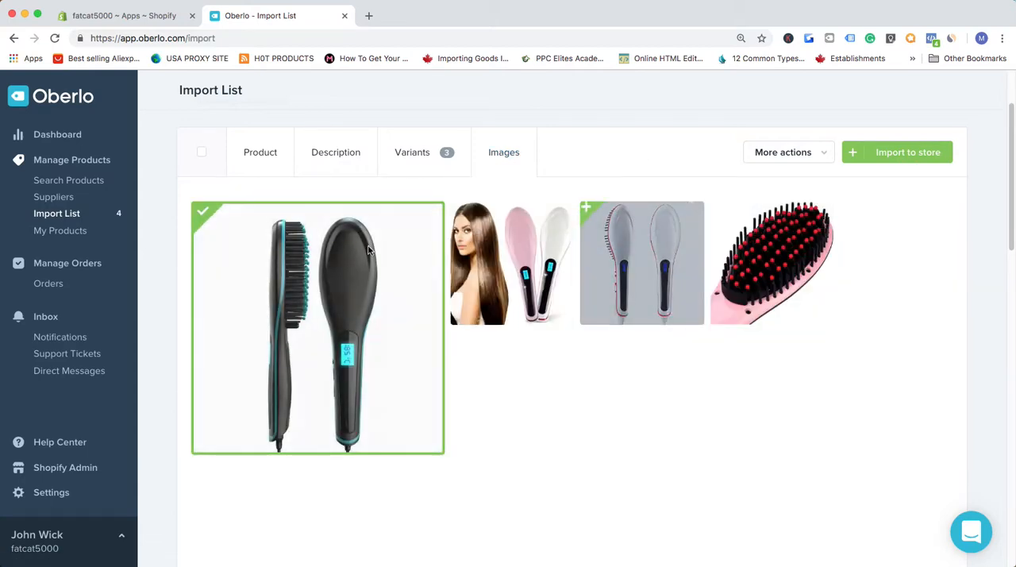
click(544, 232)
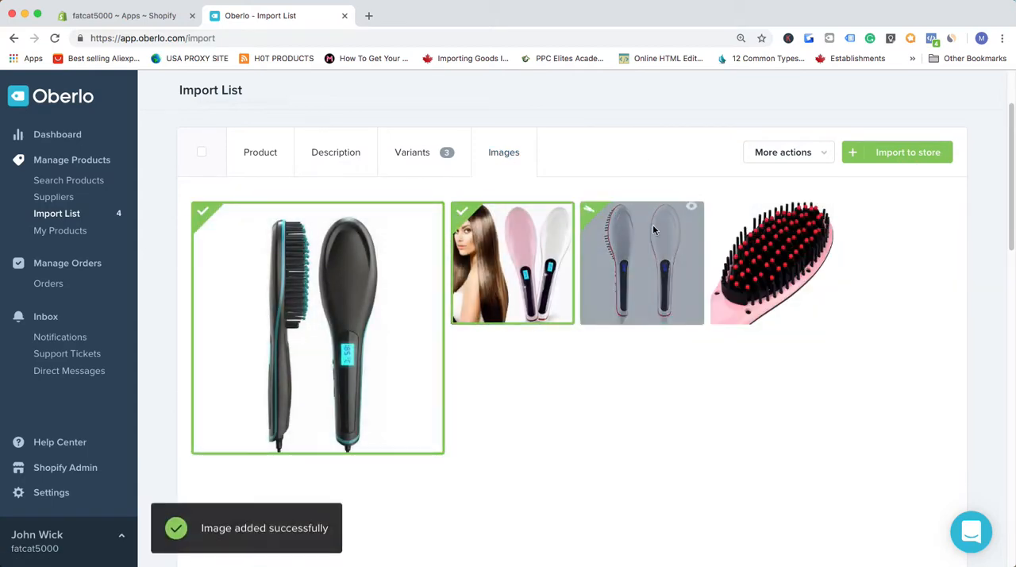
click(642, 246)
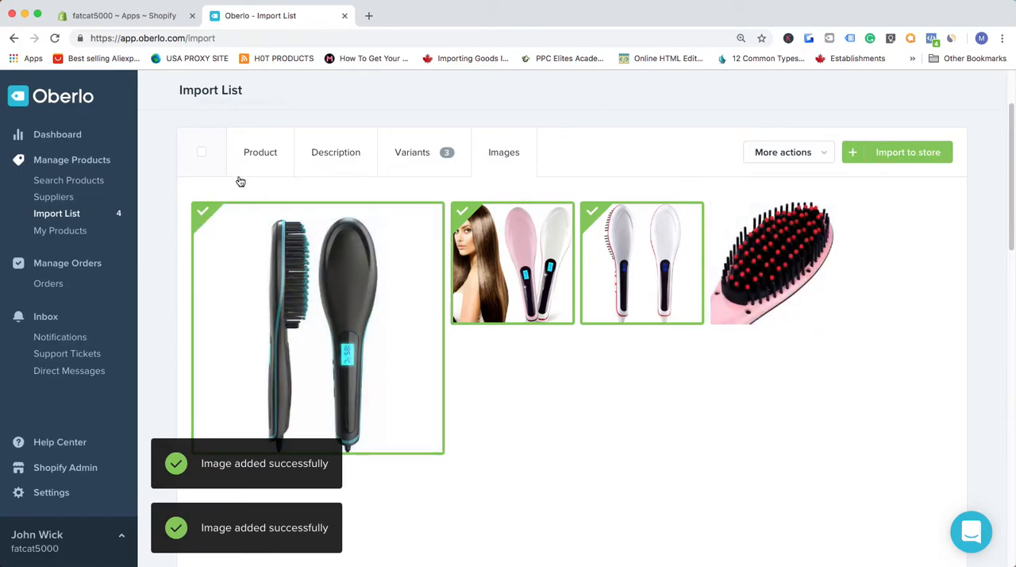
- Recheck the hair brush's product details, description, variants and images, and import it to the store
click(281, 153)
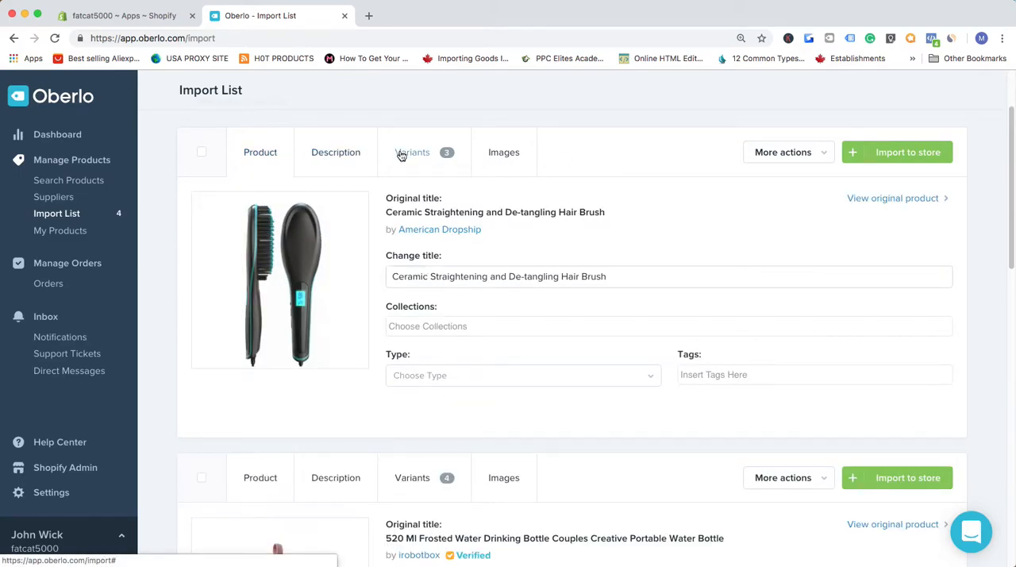
click(335, 153)
click(469, 152)
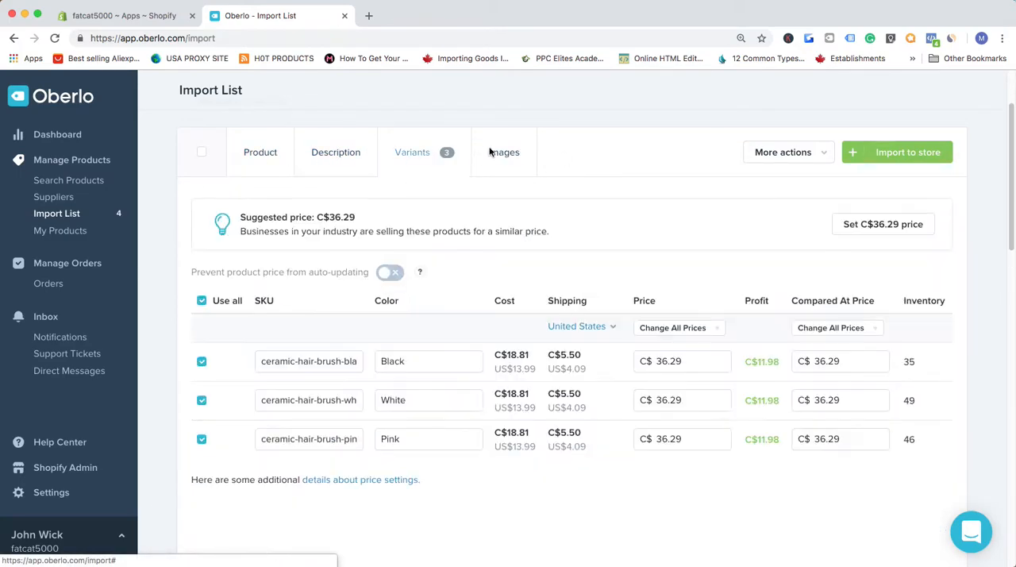
click(508, 152)
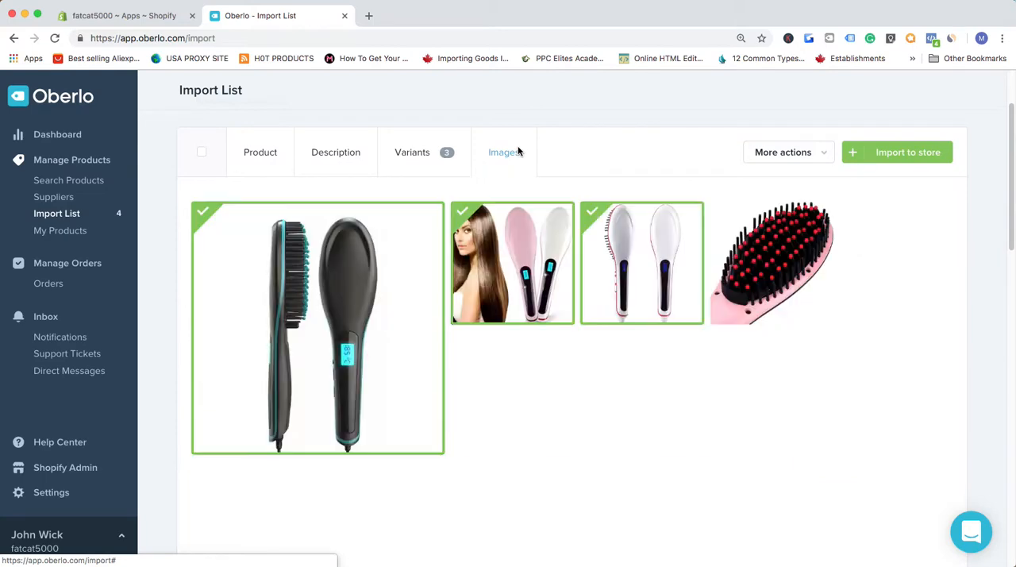
click(896, 160)
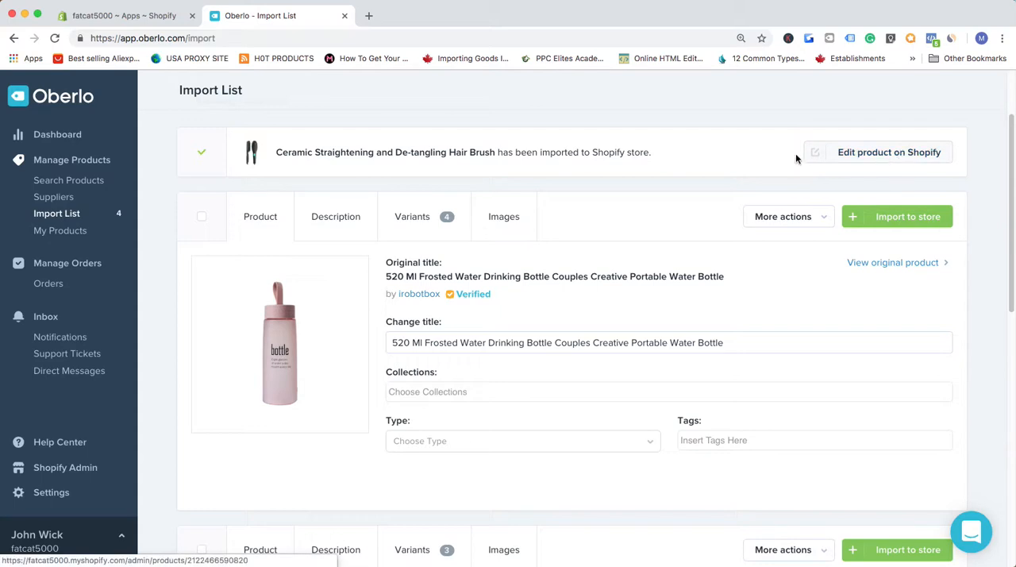
- Open the imported hair brush for editing in Shopify
click(872, 154)
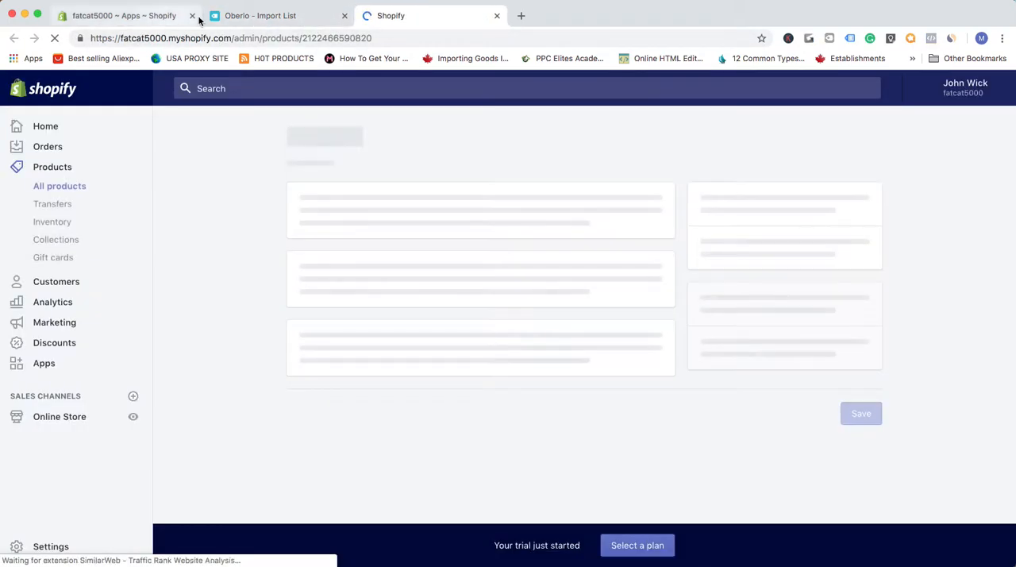
click(254, 15)
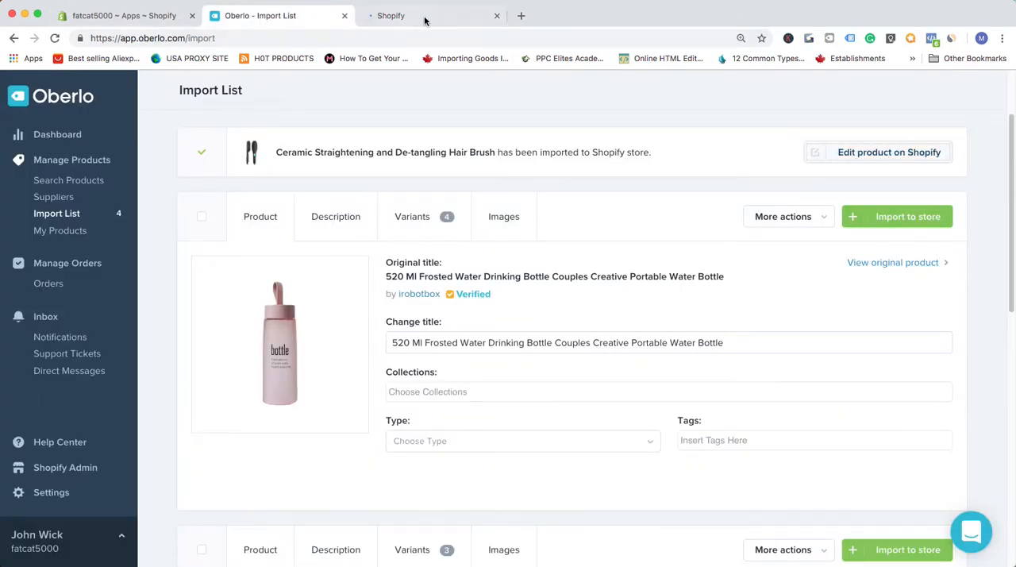
click(426, 17)
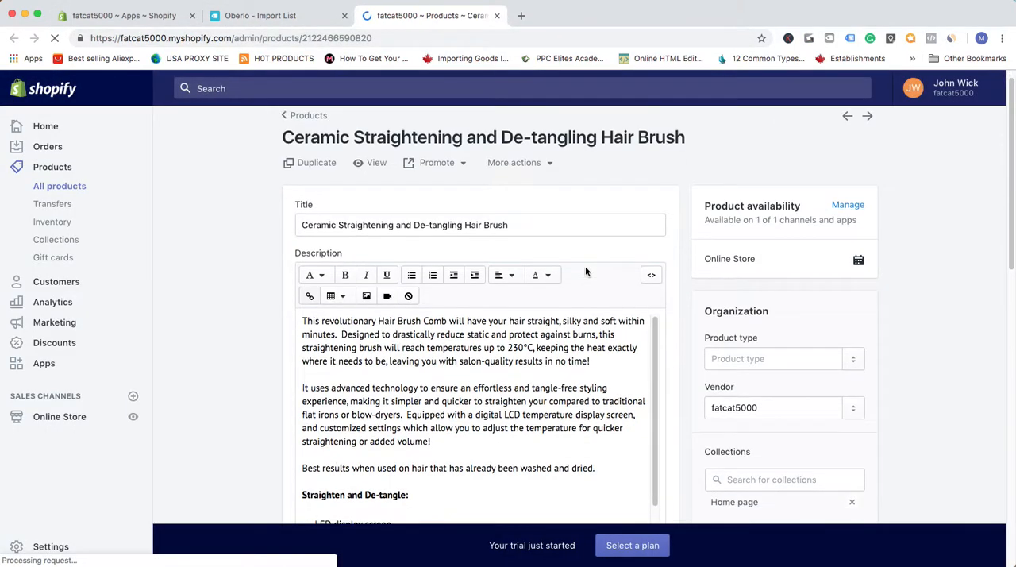
- Examine the hair brush's Shopify product page, including its description, images, variants and search engine listing preview
scroll(677, 271, down, 3)
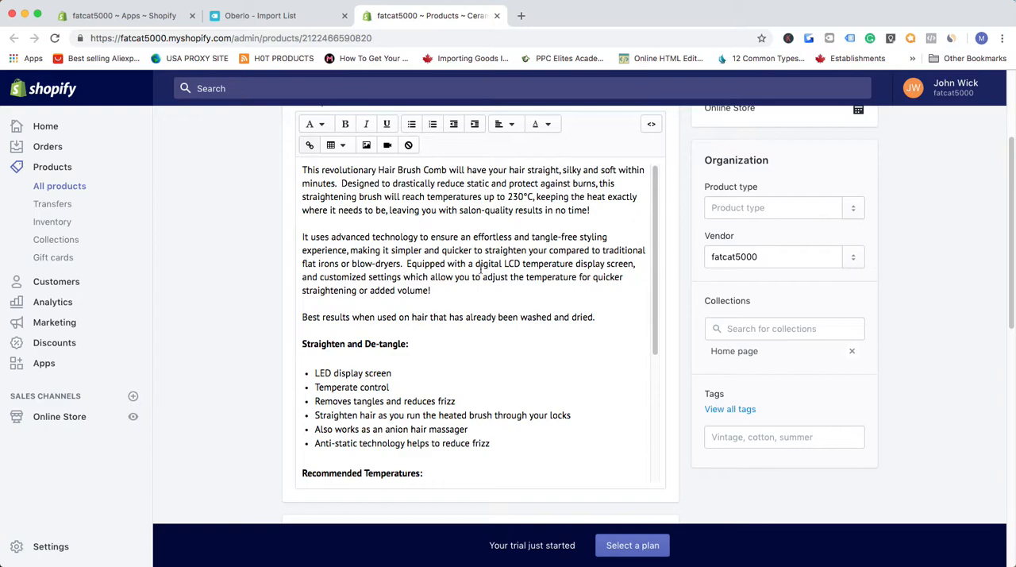
scroll(538, 299, down, 3)
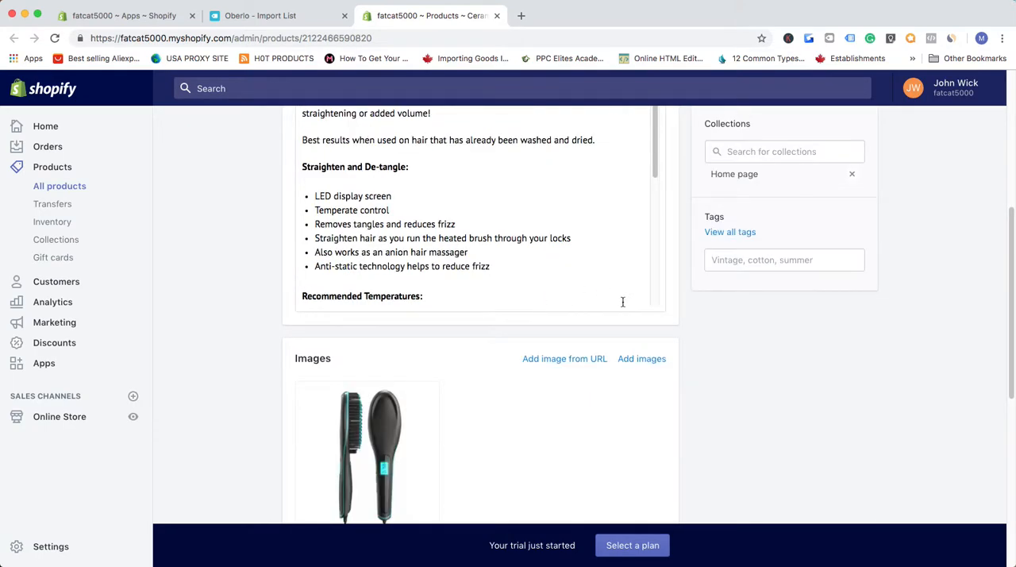
scroll(623, 302, up, 3)
scroll(538, 284, down, 3)
scroll(653, 311, down, 8)
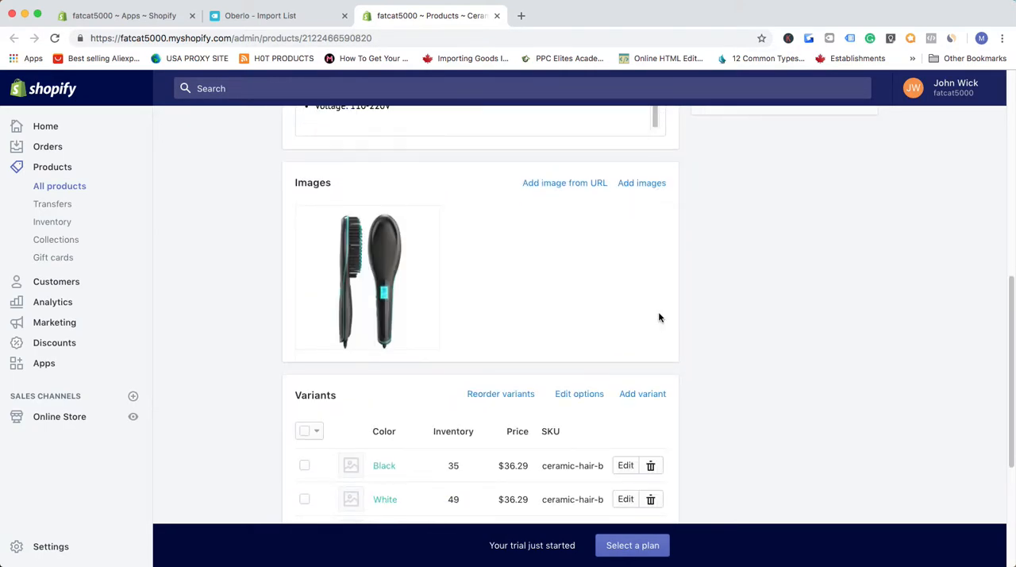
scroll(573, 257, up, 2)
scroll(501, 302, down, 3)
scroll(347, 322, up, 10)
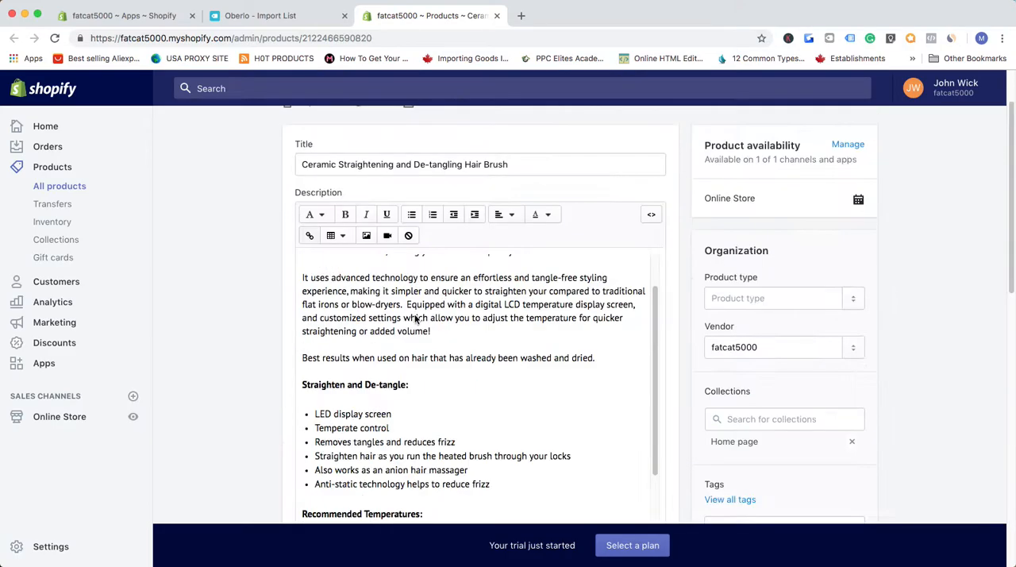
scroll(538, 327, down, 8)
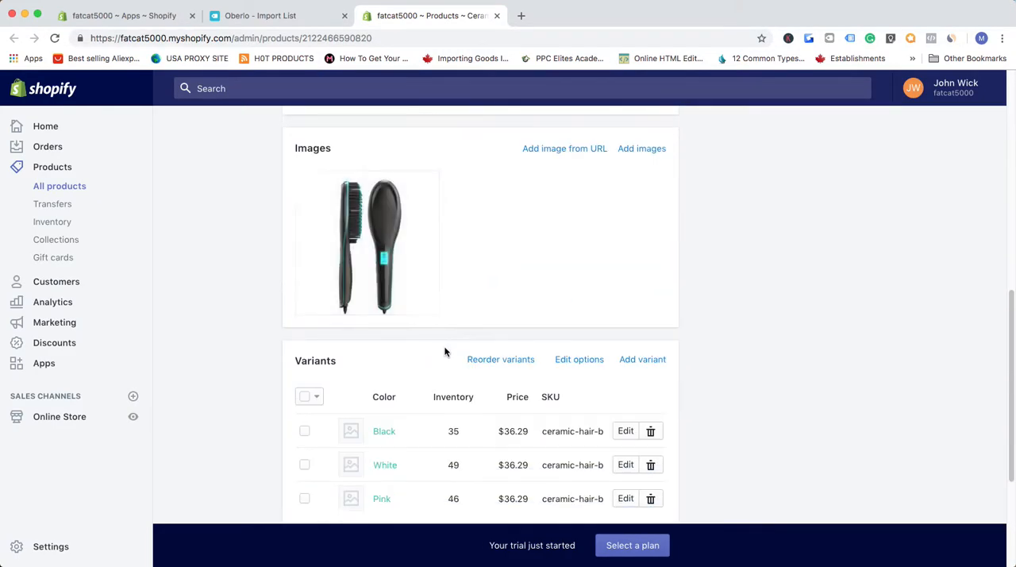
scroll(432, 389, down, 2)
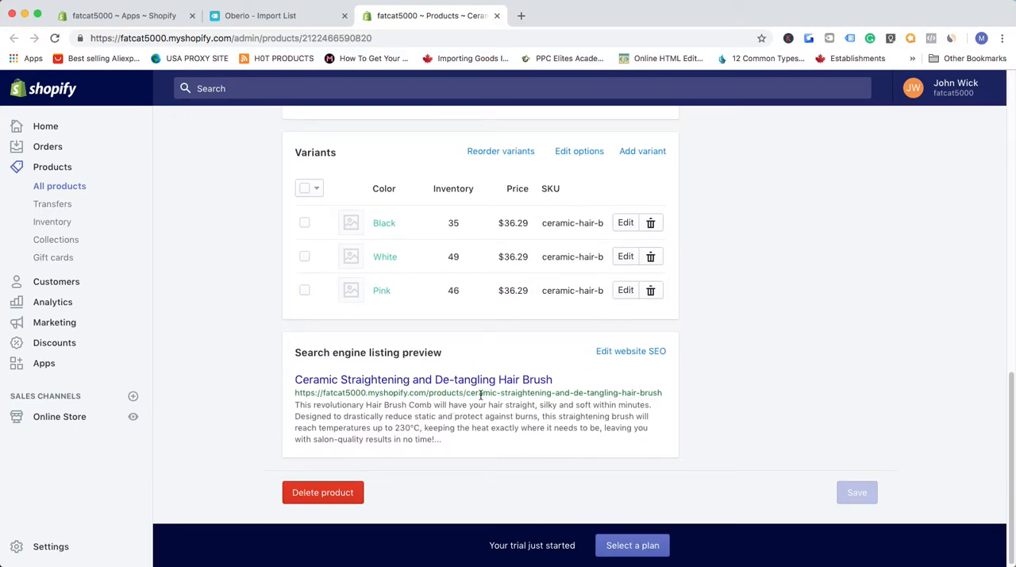
- Open the hair brush's page in the online store and look over its images, price, color option and description
scroll(534, 428, up, 10)
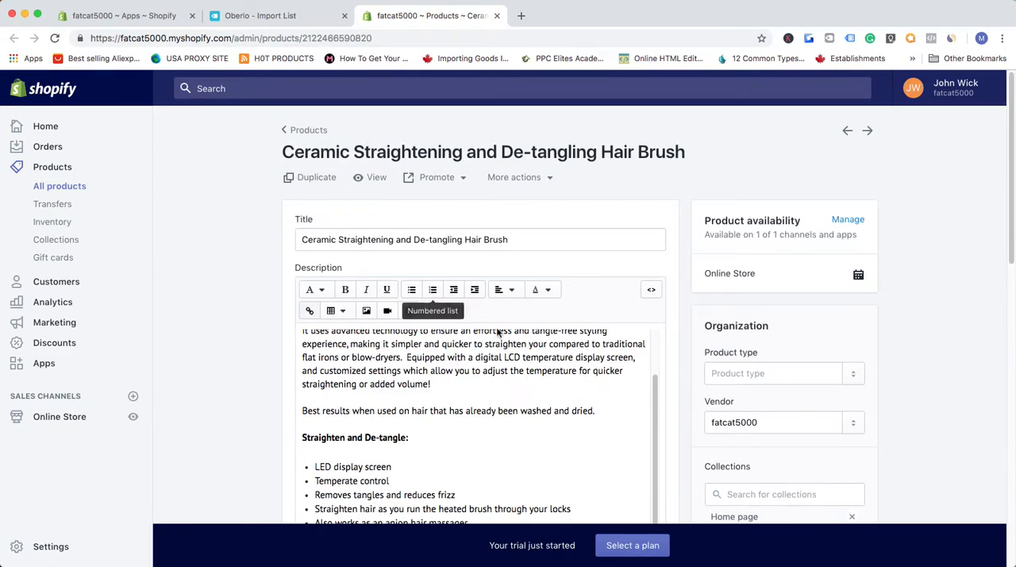
scroll(410, 334, down, 6)
scroll(442, 381, up, 8)
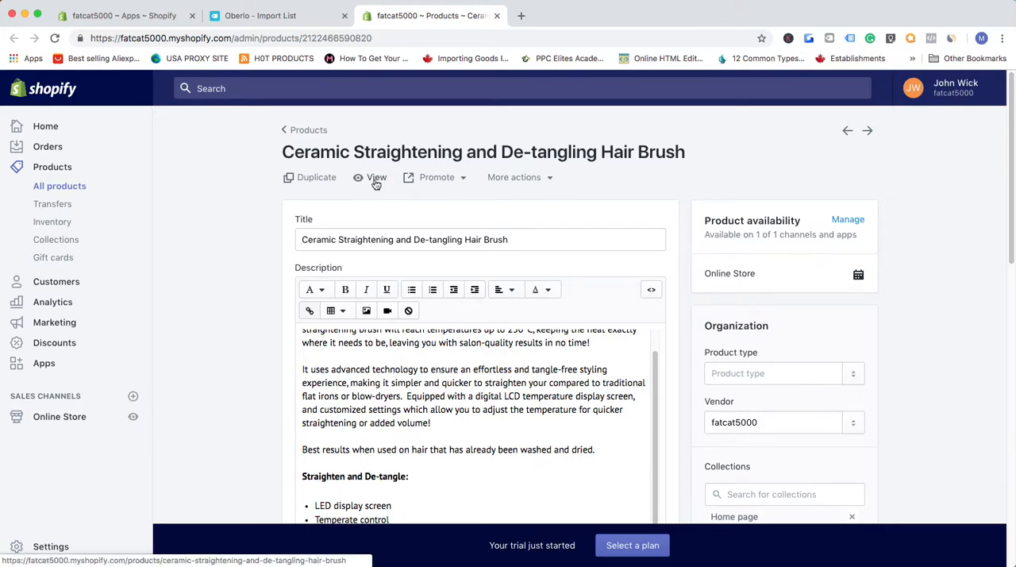
click(373, 177)
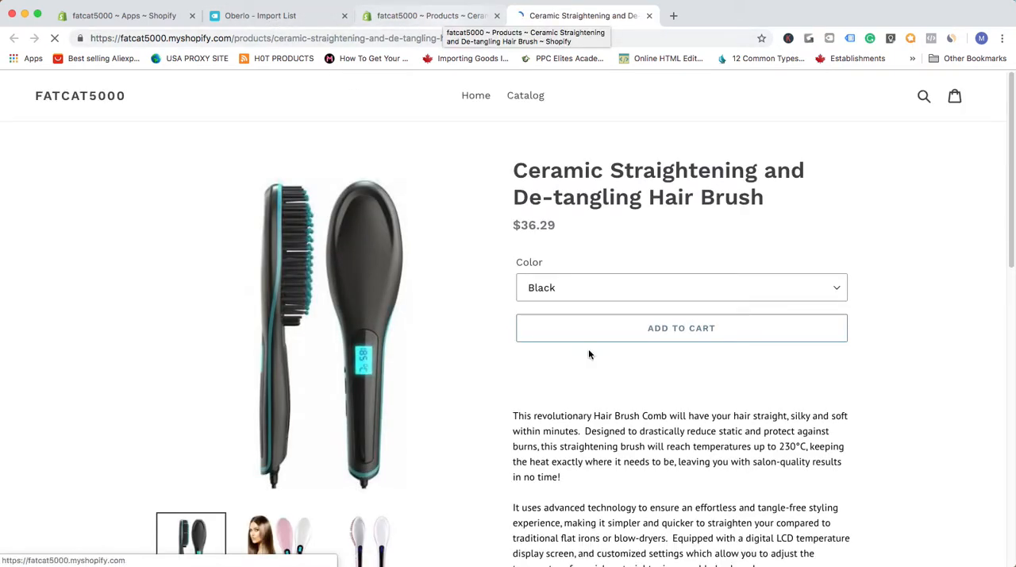
scroll(594, 397, down, 5)
scroll(596, 433, down, 5)
scroll(596, 432, up, 10)
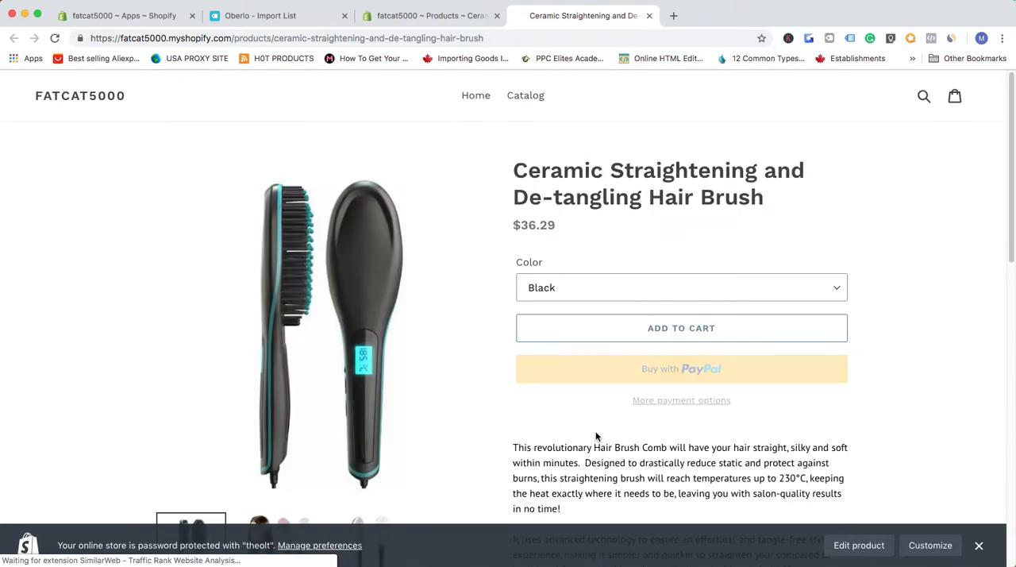
- Return to the hair brush's Shopify admin page and review its description, organization settings, images, variants and search engine listing preview
click(421, 15)
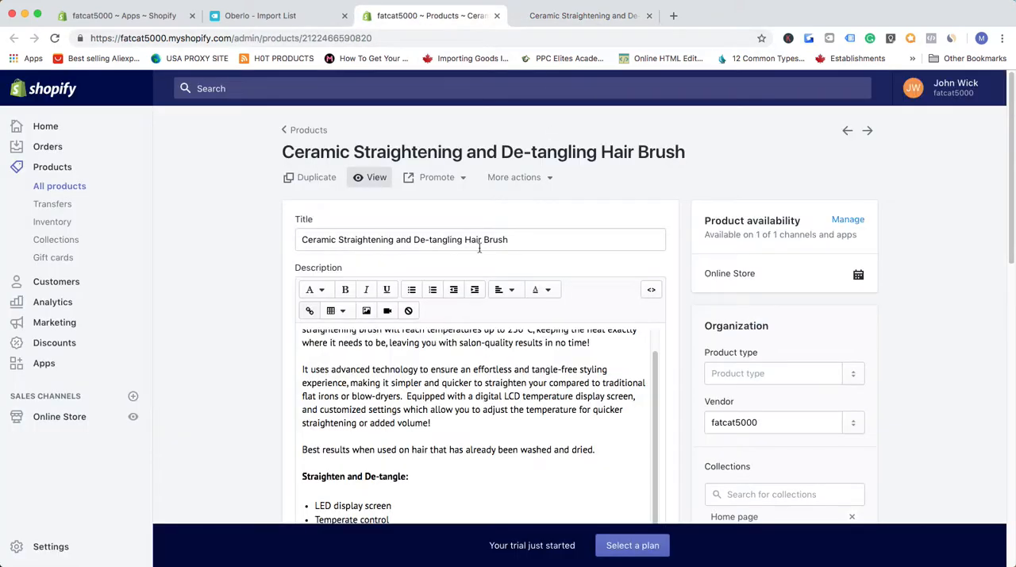
scroll(538, 346, down, 4)
scroll(187, 175, up, 1)
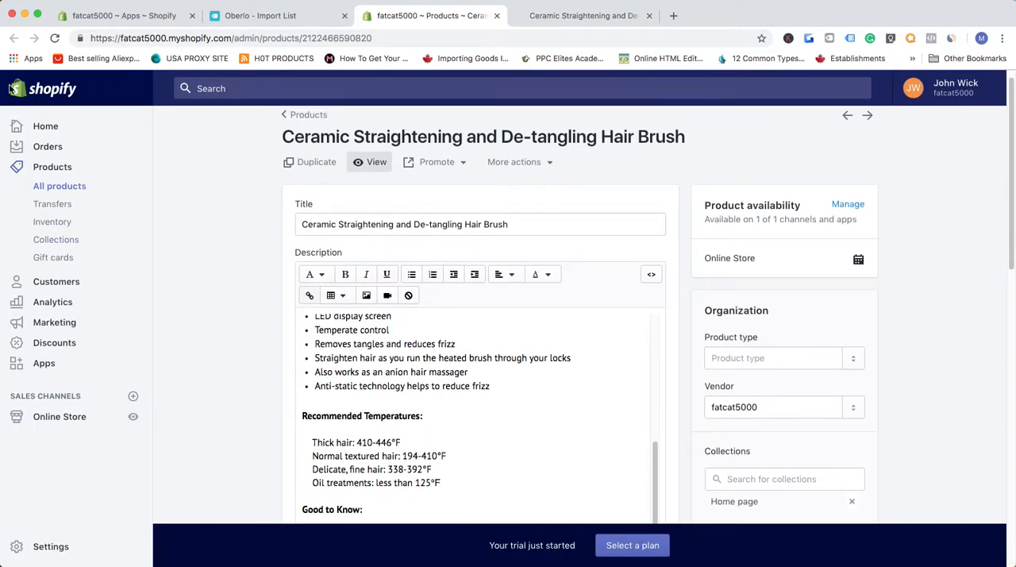
scroll(717, 346, down, 10)
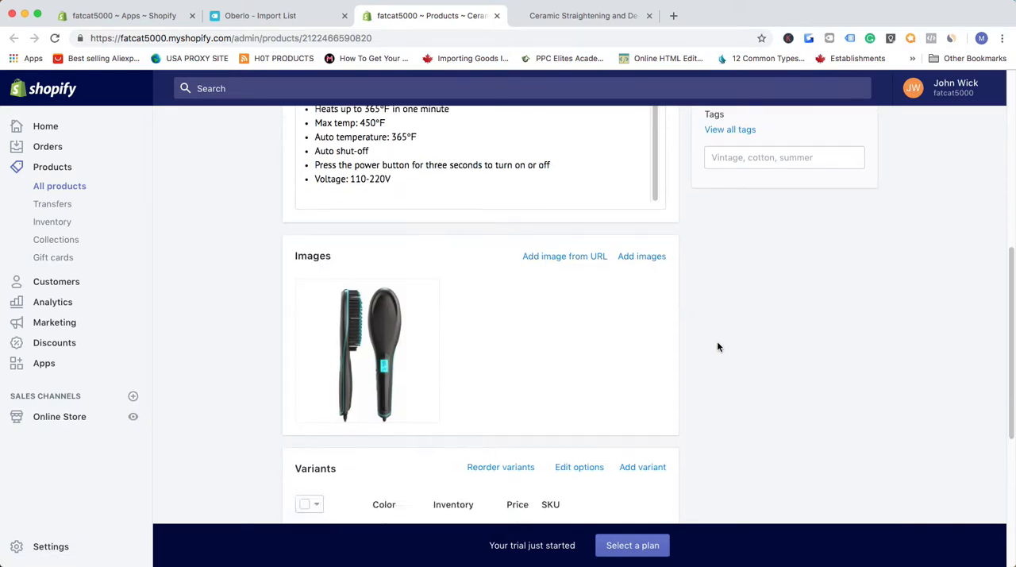
scroll(716, 346, down, 4)
scroll(709, 356, up, 15)
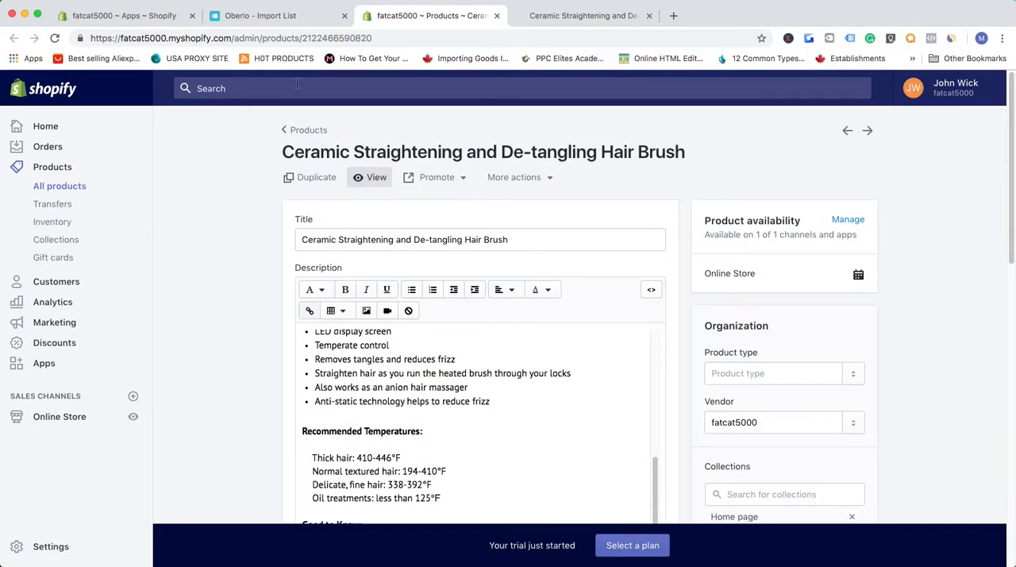
scroll(793, 317, down, 8)
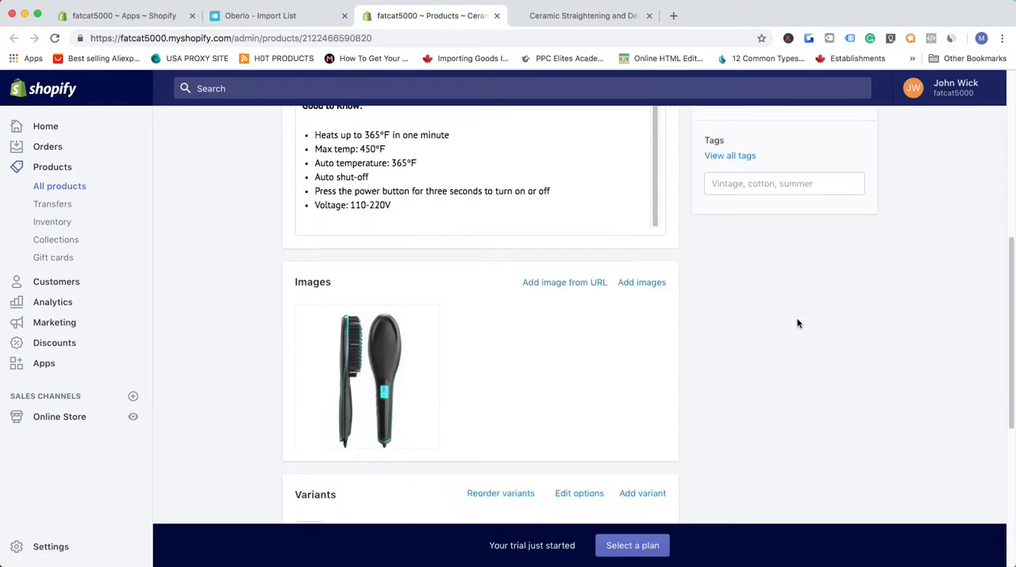
scroll(725, 311, down, 5)
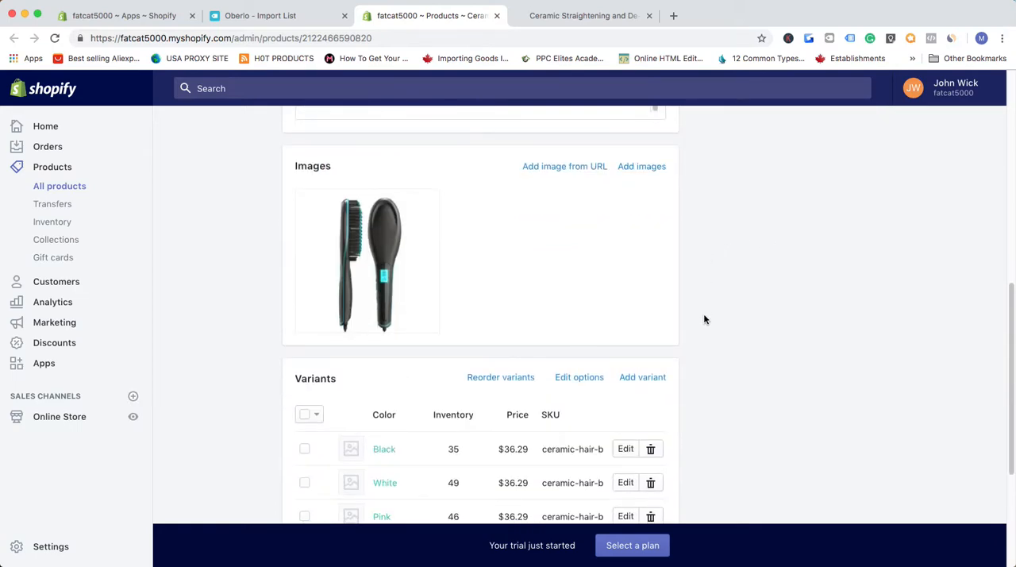
scroll(722, 317, up, 10)
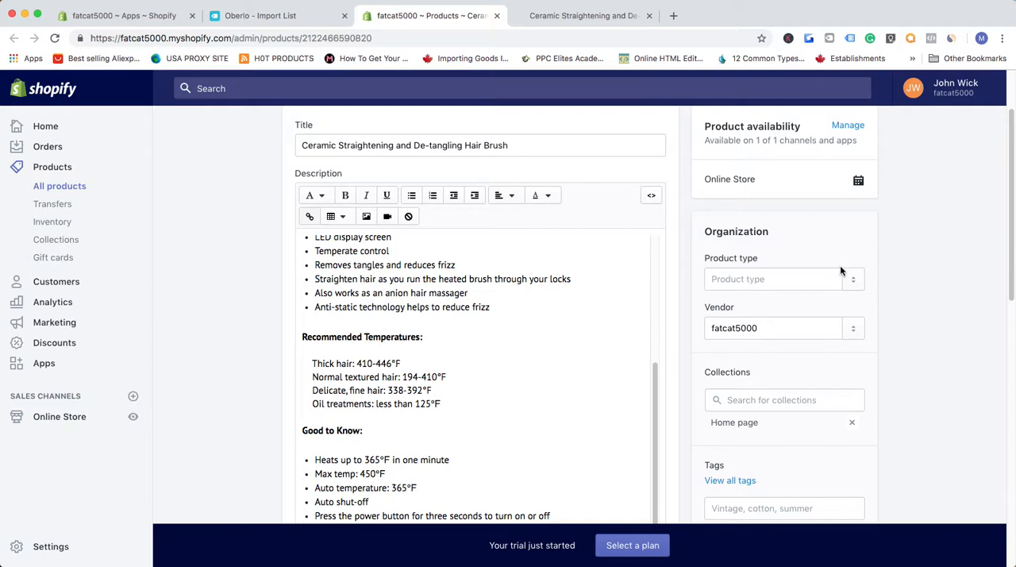
scroll(905, 269, down, 10)
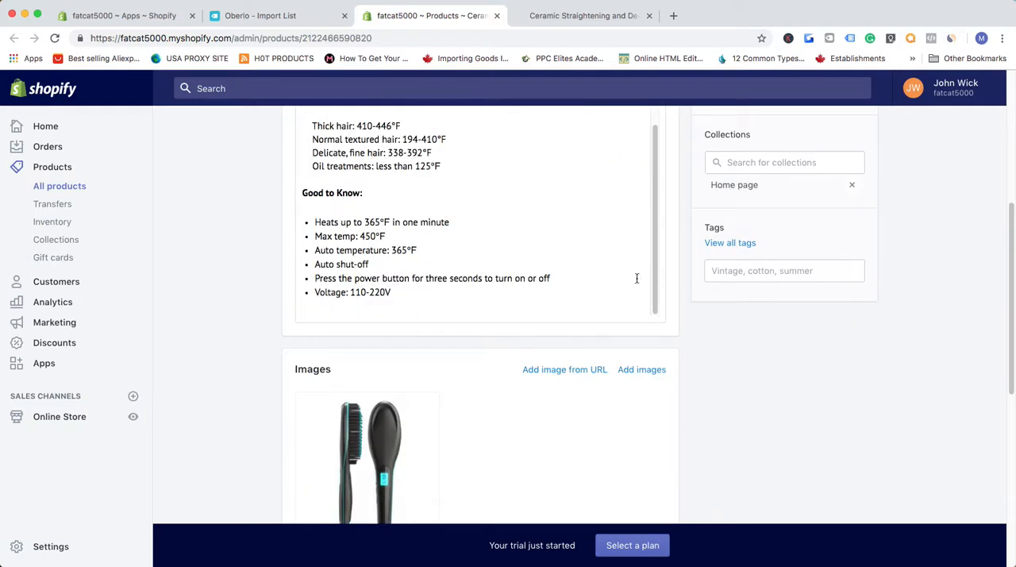
scroll(762, 380, down, 1)
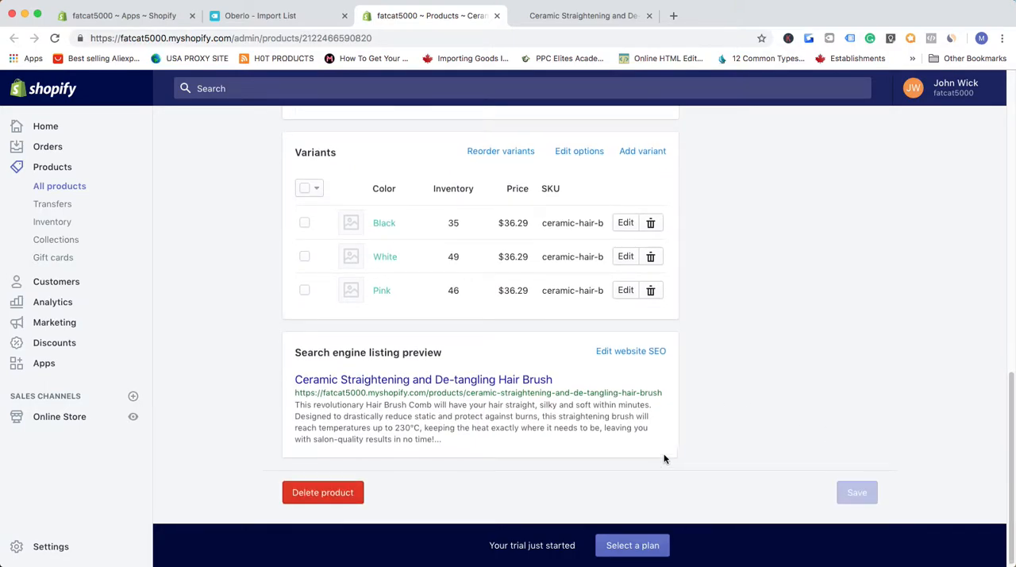
scroll(682, 449, up, 10)
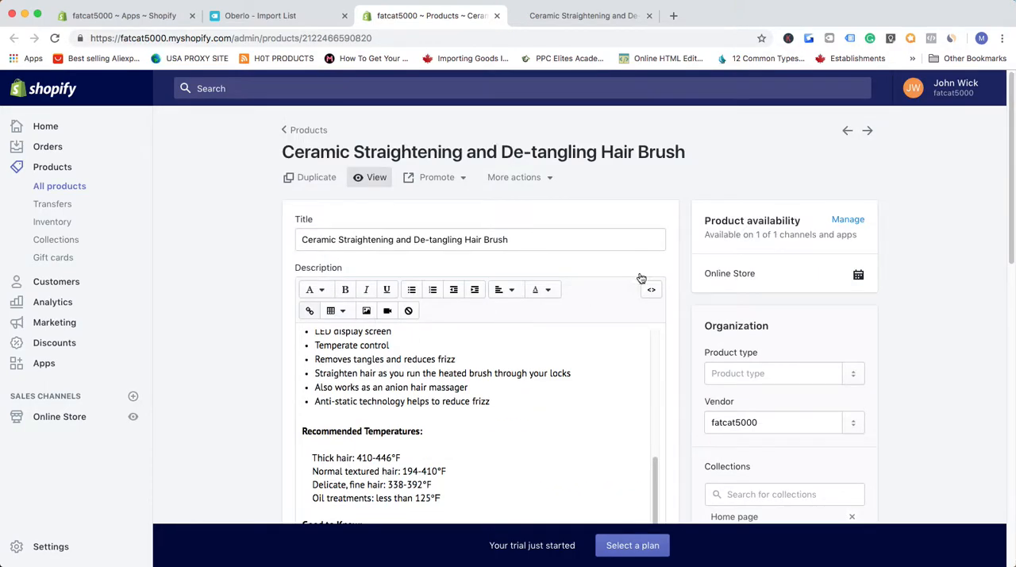